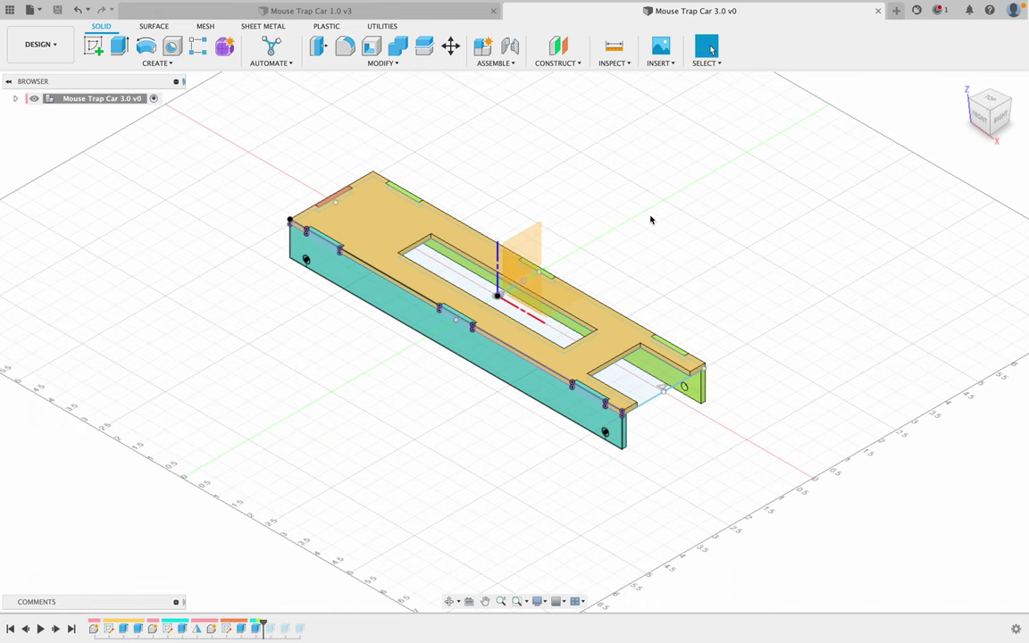
Step: Start a new sketch on the XY ground plane beside the Mouse Trap Car 3.0 model
scroll(725, 282, down, 2)
middle_drag(725, 282, 536, 315)
click(14, 100)
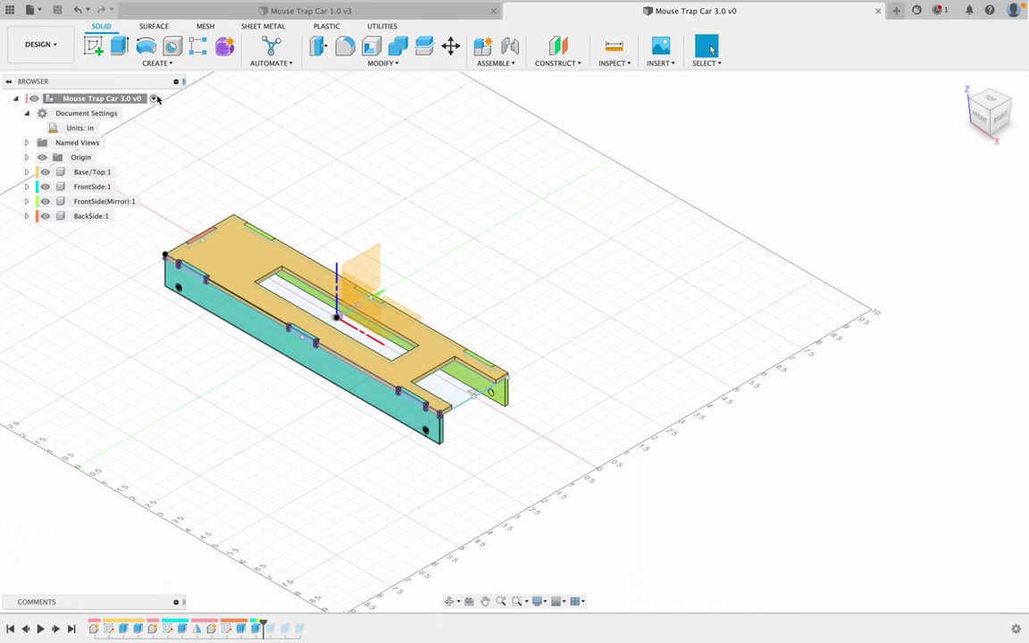
click(92, 45)
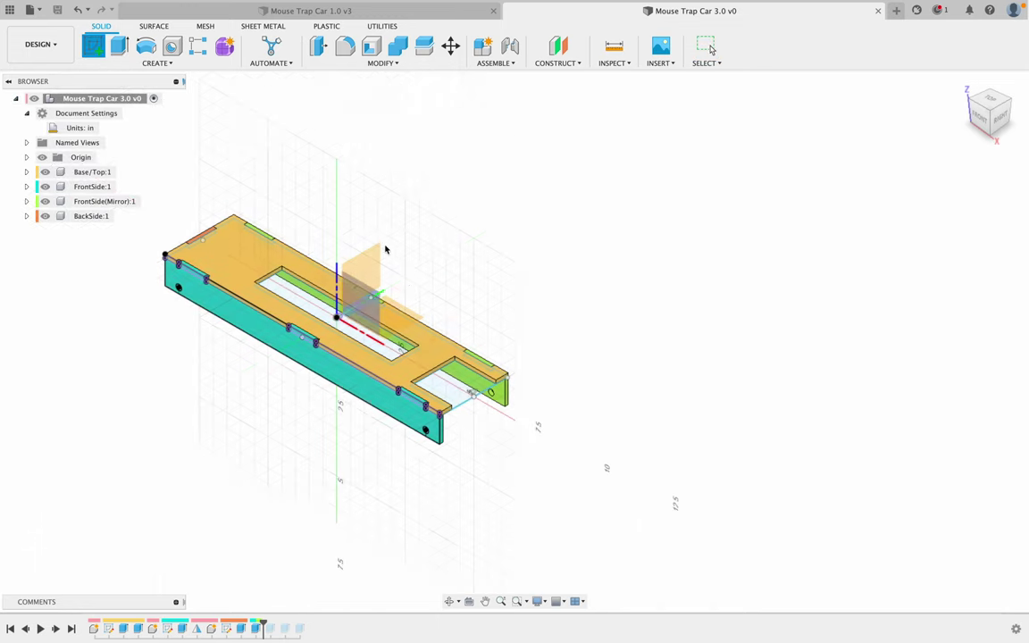
click(409, 316)
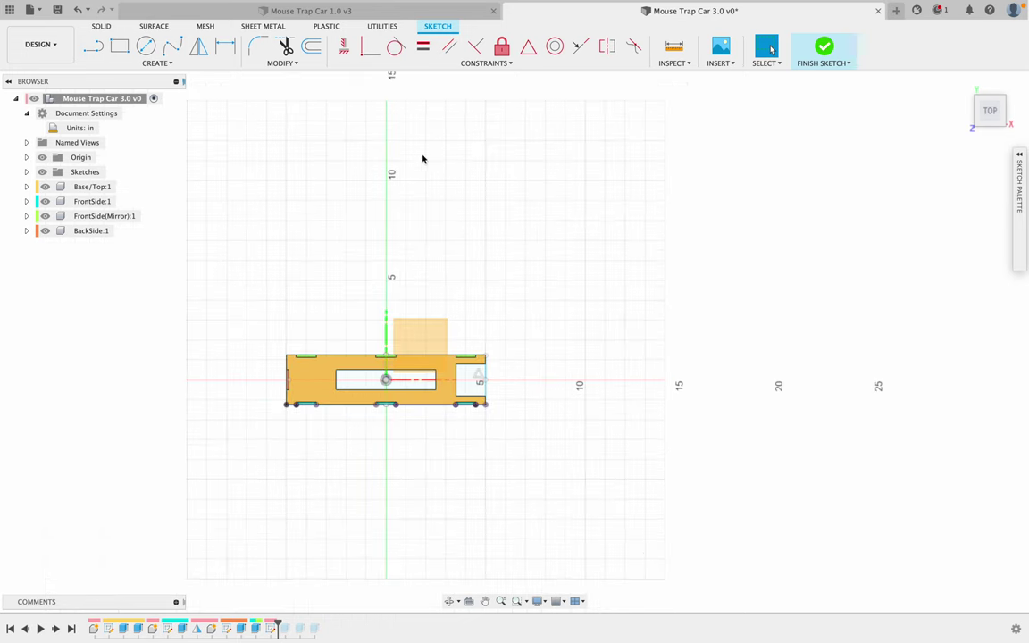
Step: Begin a rectangle above the car with a 2 in height, then cancel it
click(120, 46)
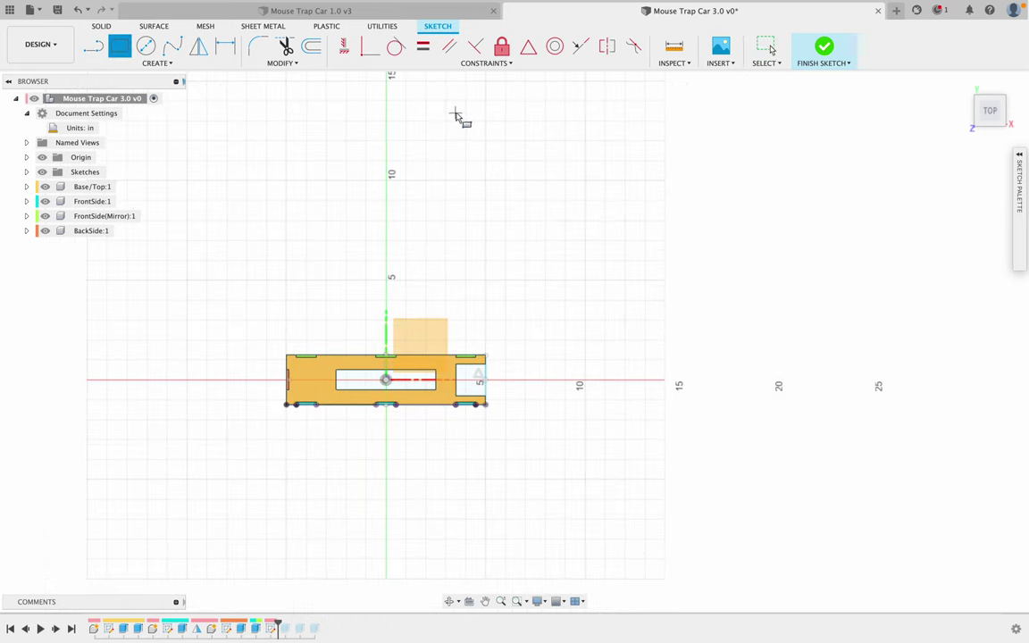
click(455, 113)
scroll(831, 333, down, 1)
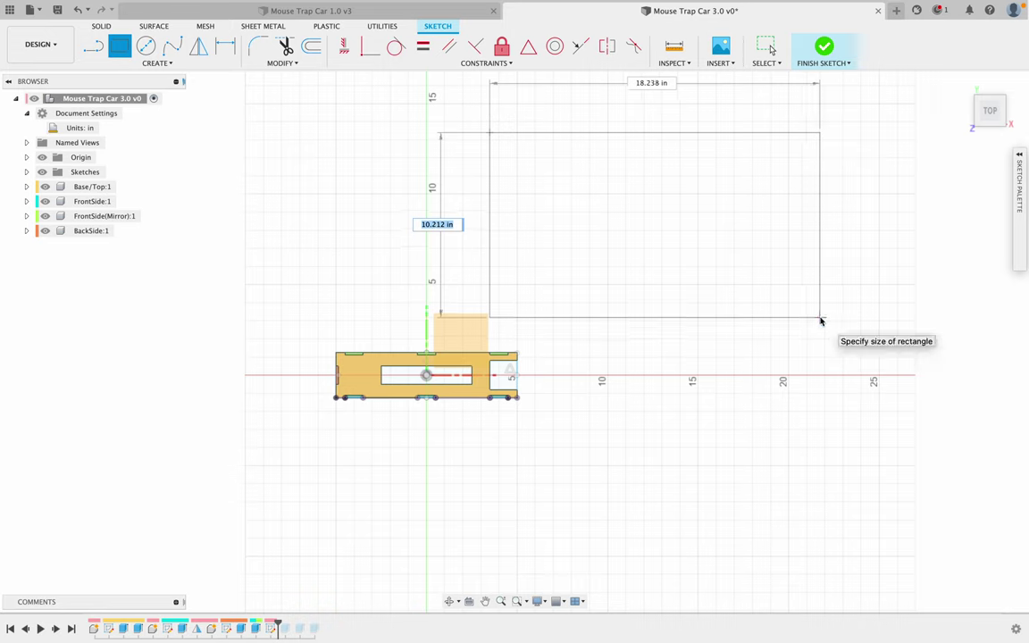
text(2)
key(Tab)
key(Escape)
key(Escape)
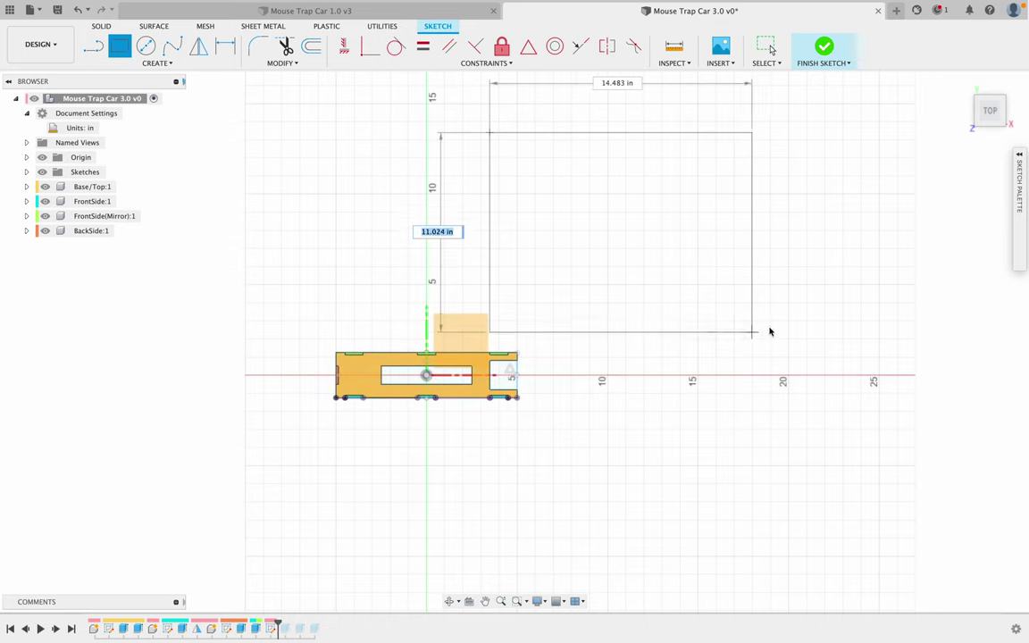
scroll(781, 323, down, 3)
scroll(705, 176, down, 1)
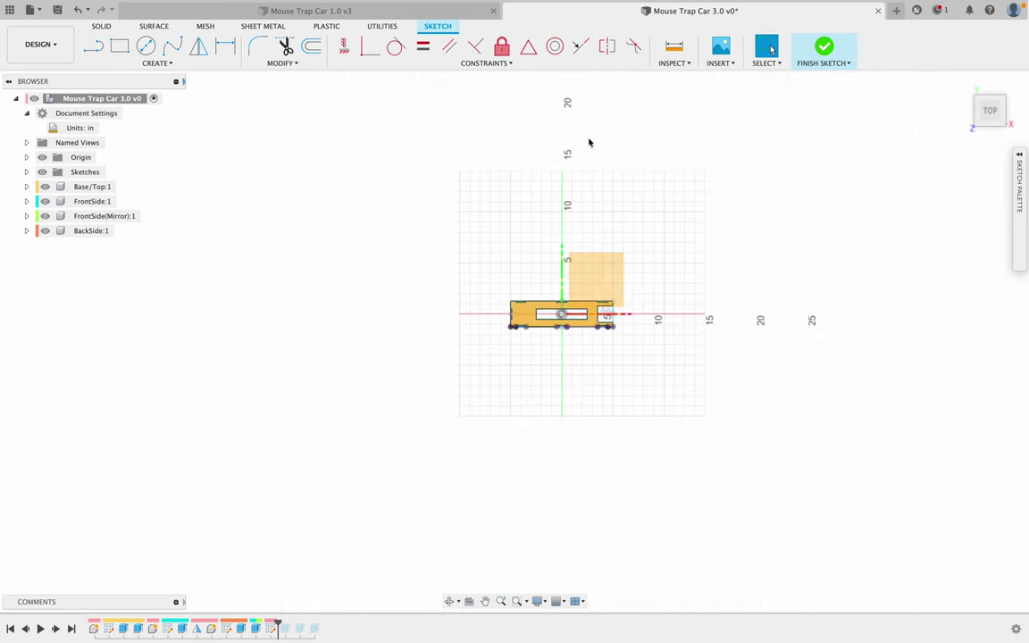
Step: Draw a 20 × 20 in square above the car and finish the sketch
click(119, 45)
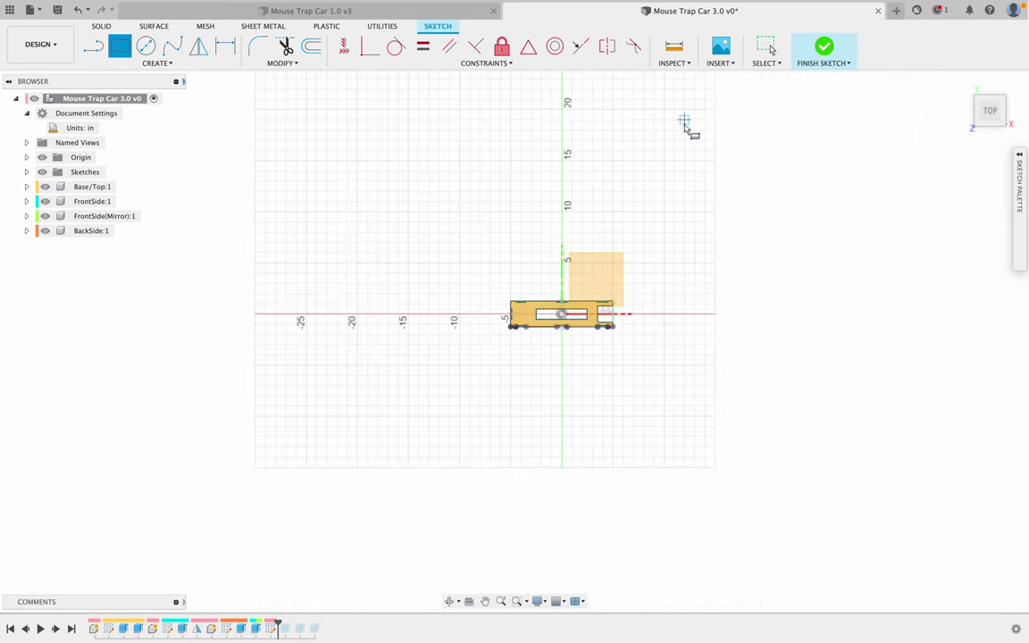
mouse_move(685, 126)
middle_down()
mouse_move(547, 220)
mouse_move(468, 198)
middle_up()
click(466, 186)
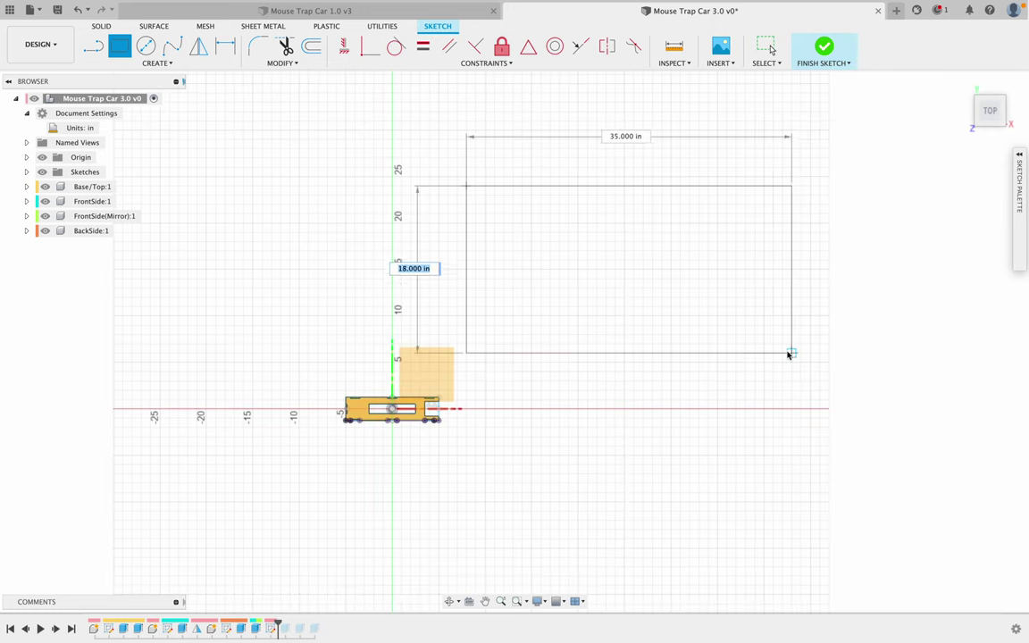
text(20)
key(Tab)
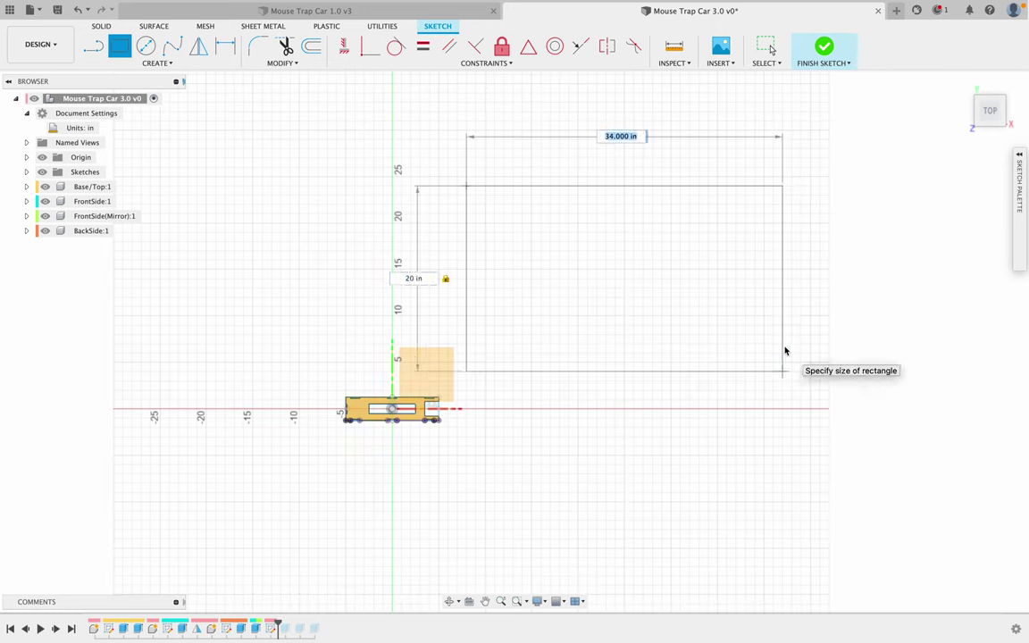
text(20)
key(Return)
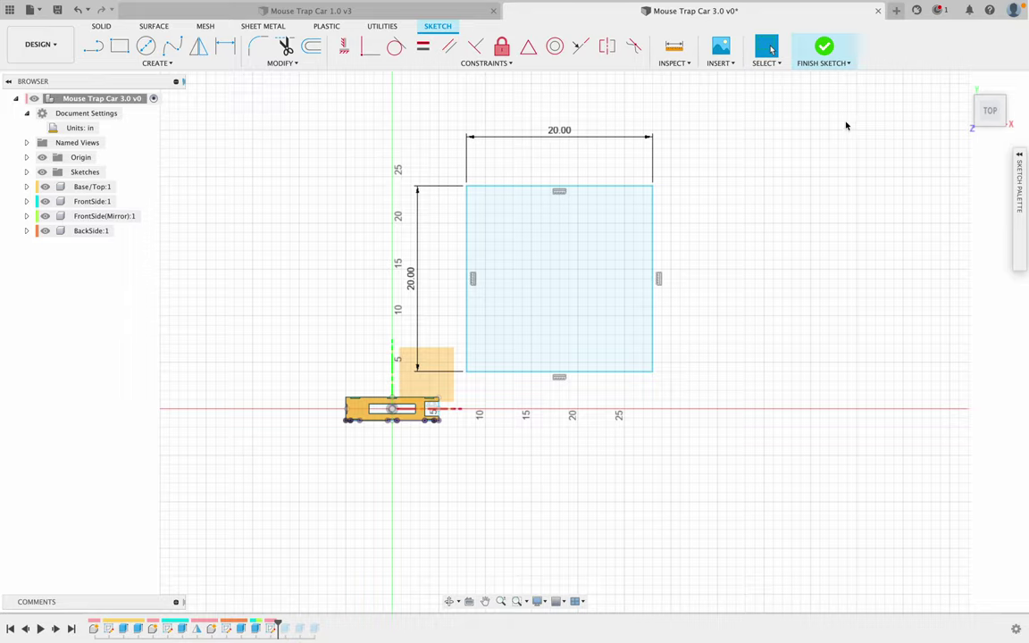
click(823, 47)
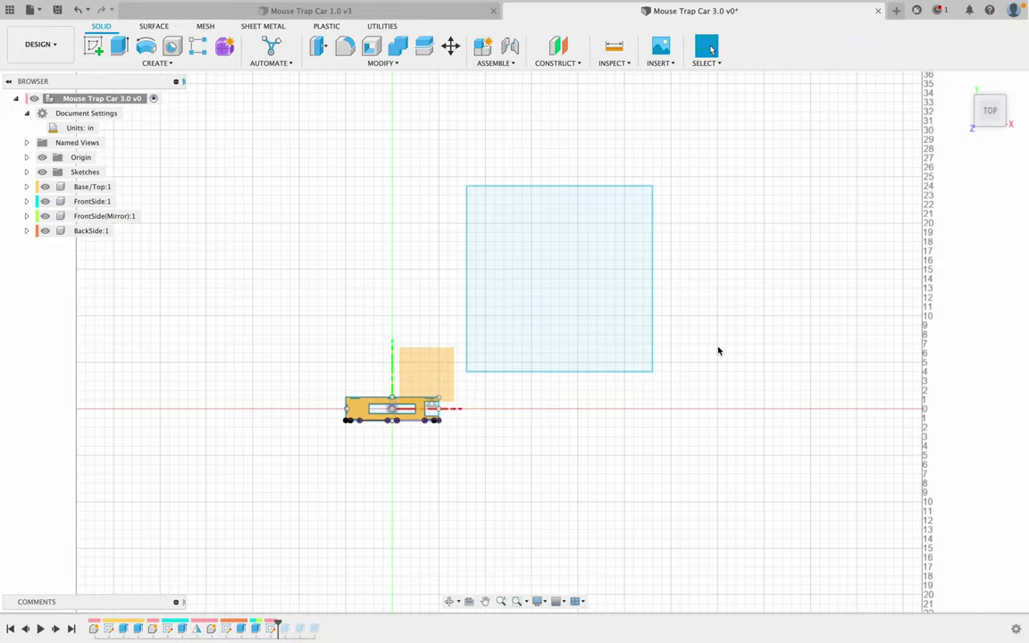
Step: Extrude the square profile by the Thickness parameter as a new body
shift+middle_drag(719, 352, 698, 280)
click(553, 266)
key(e)
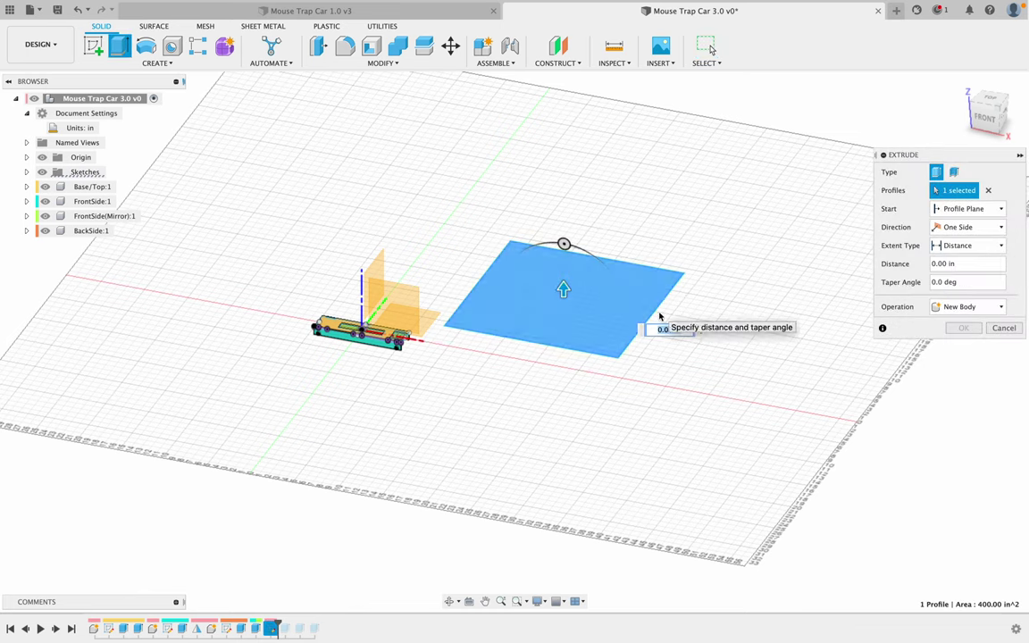
text(thicki)
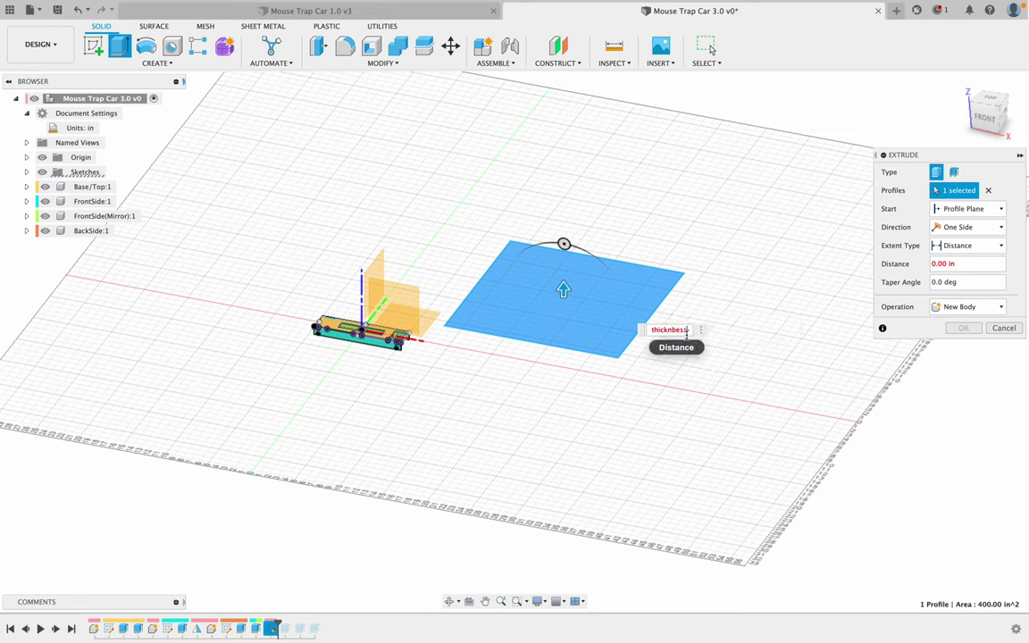
key(BackSpace)
key(BackSpace)
key(BackSpace)
key(BackSpace)
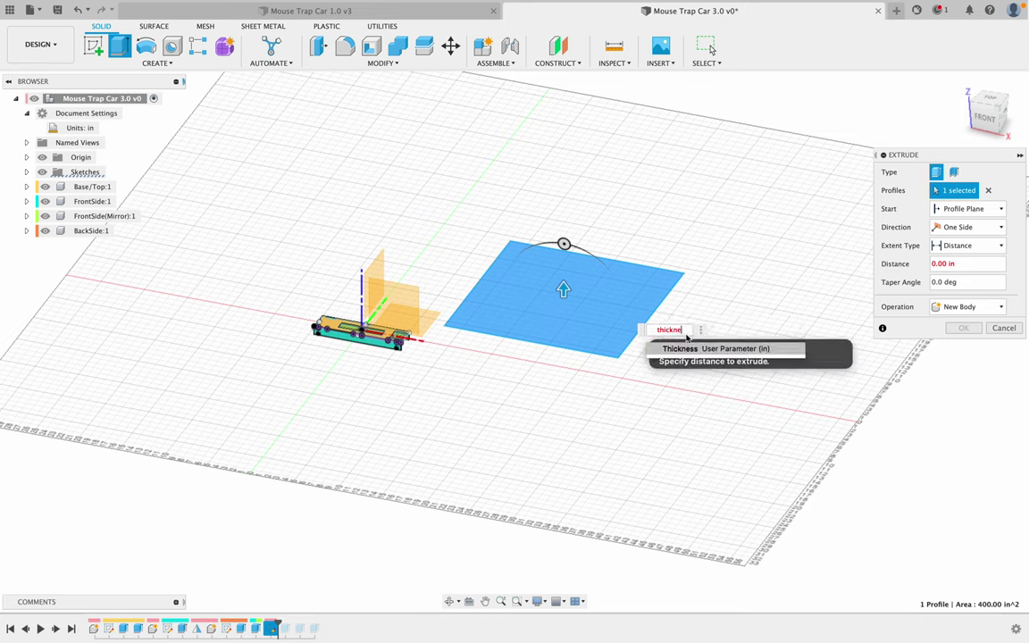
text(ickne)
key(Return)
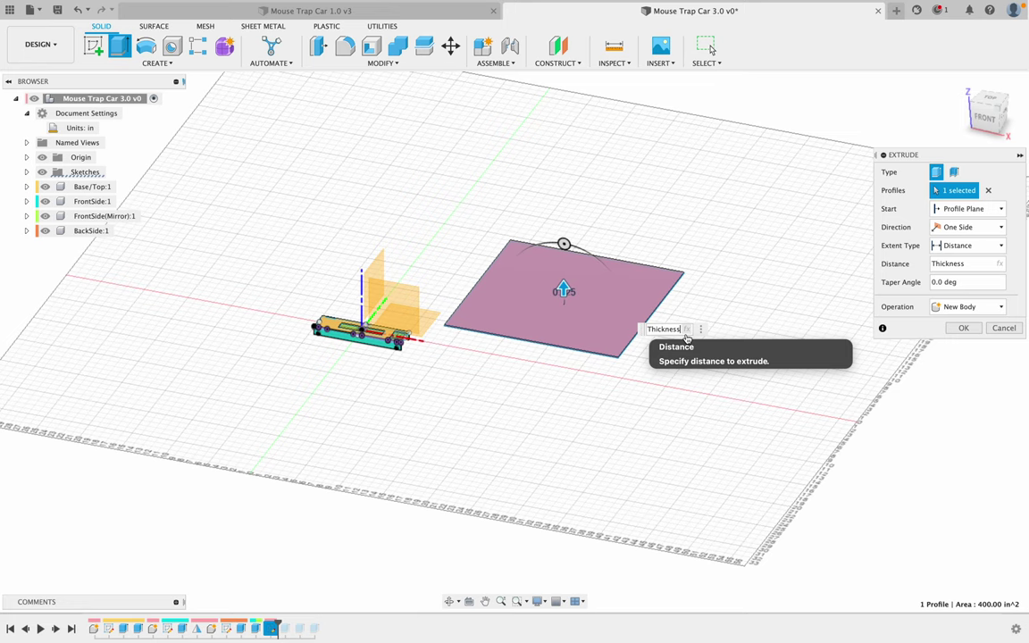
key(Return)
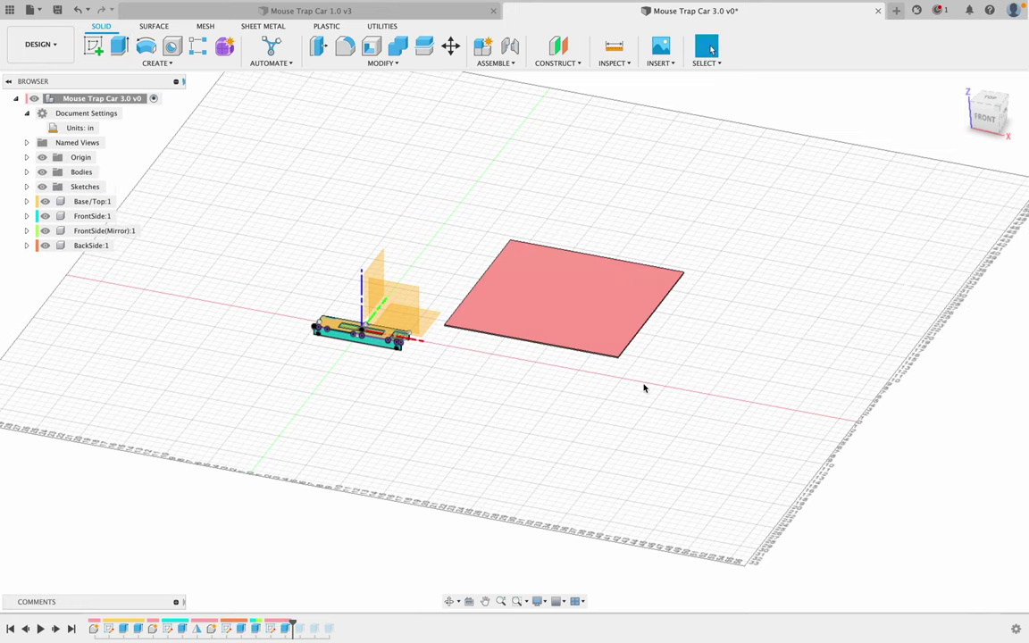
Step: Switch to the MANUFACTURE workspace, then create Manufacturing Model 1 and edit it
scroll(380, 320, up, 3)
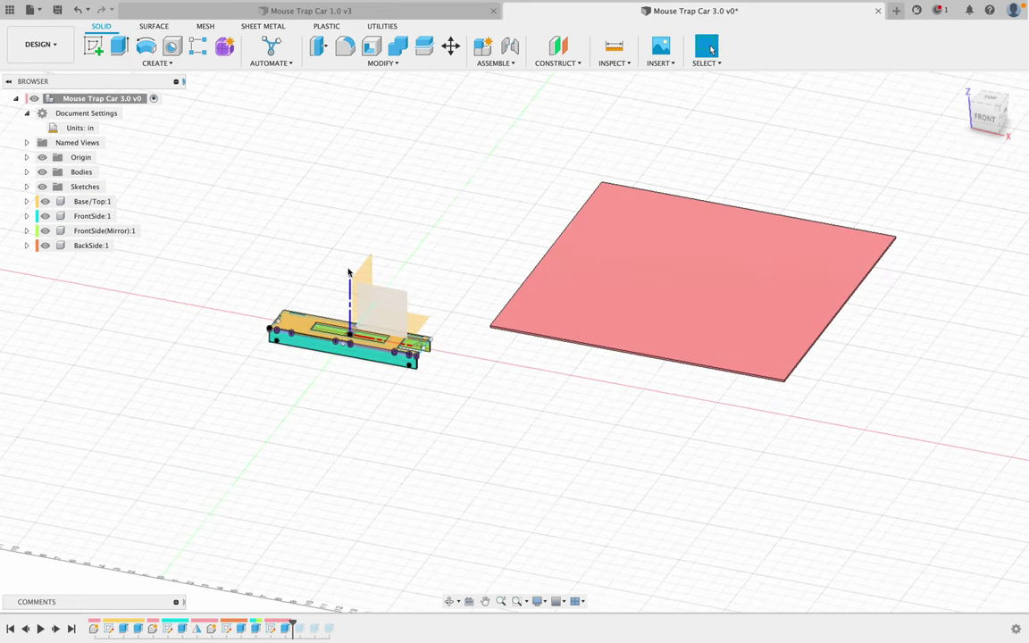
click(56, 48)
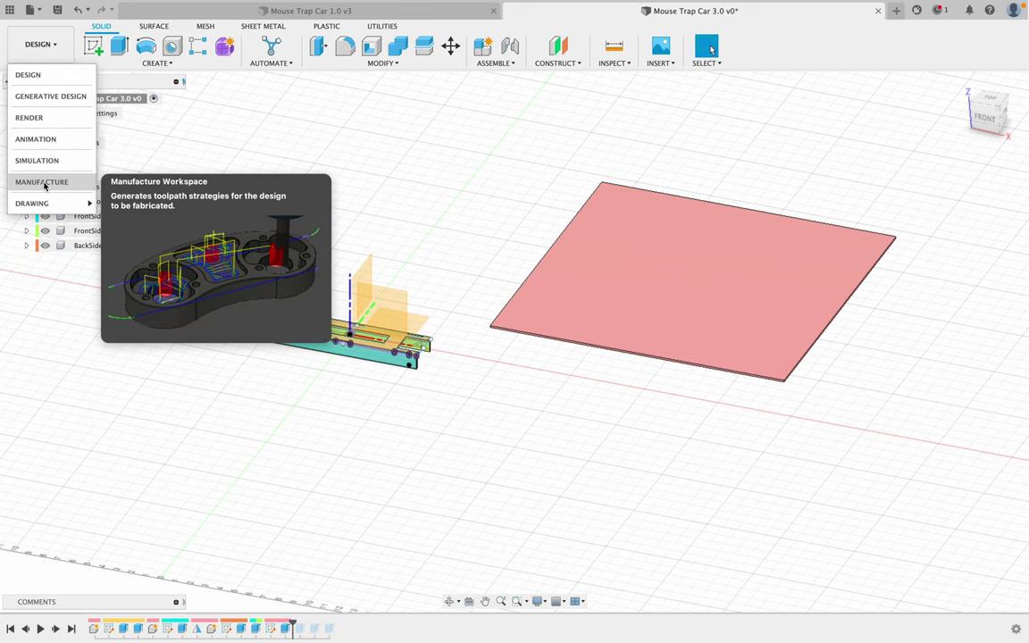
click(43, 182)
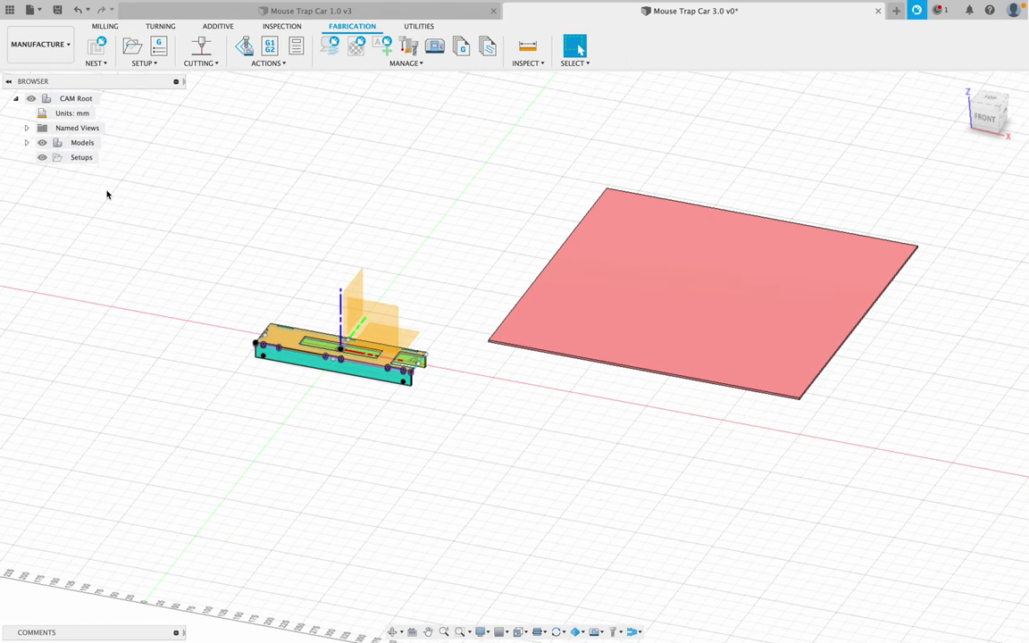
click(141, 62)
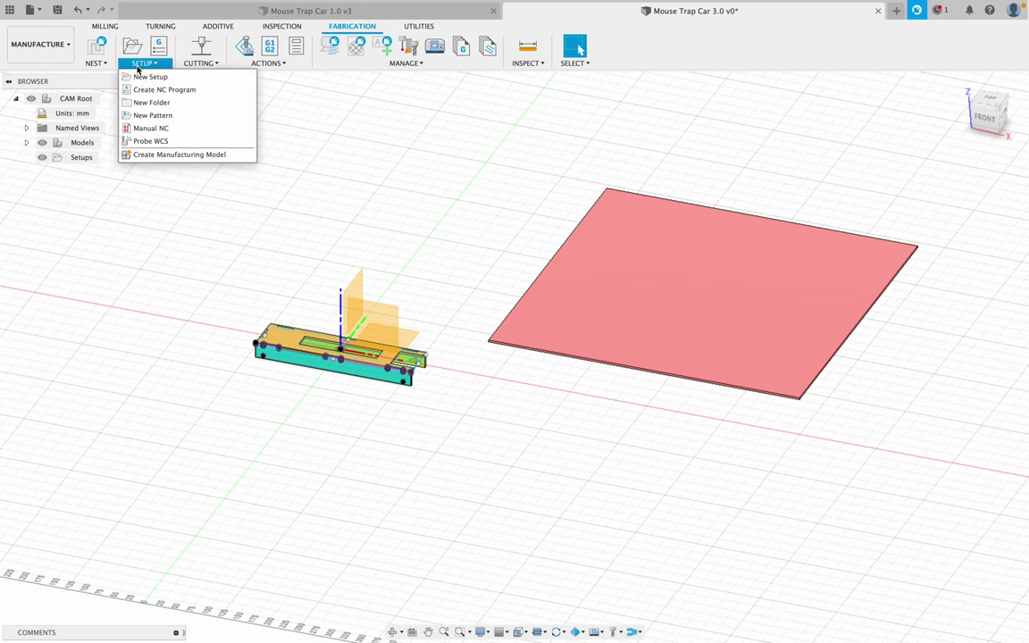
click(143, 153)
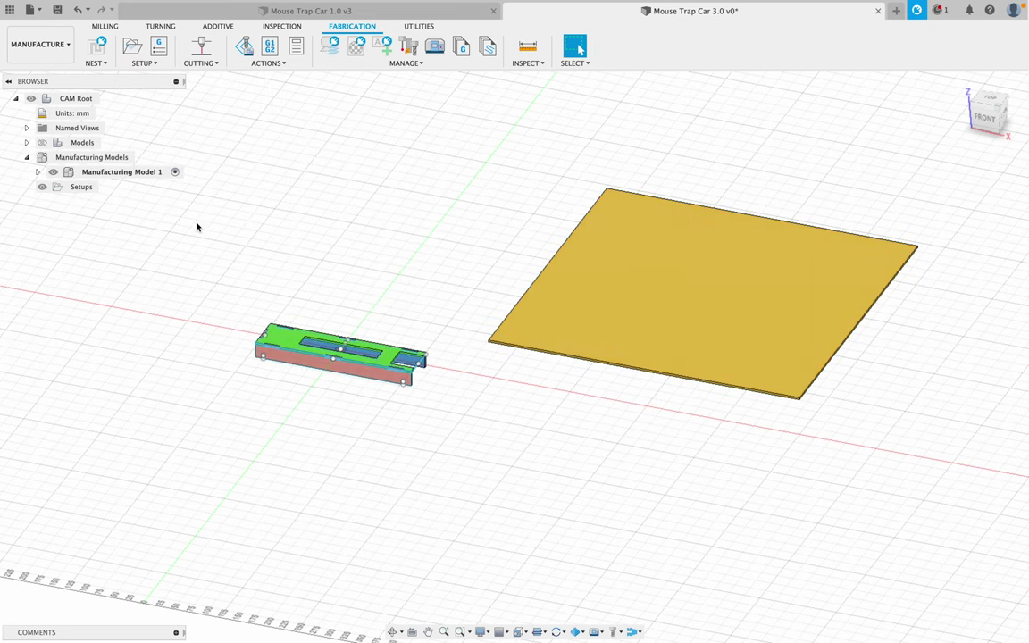
right_click(133, 174)
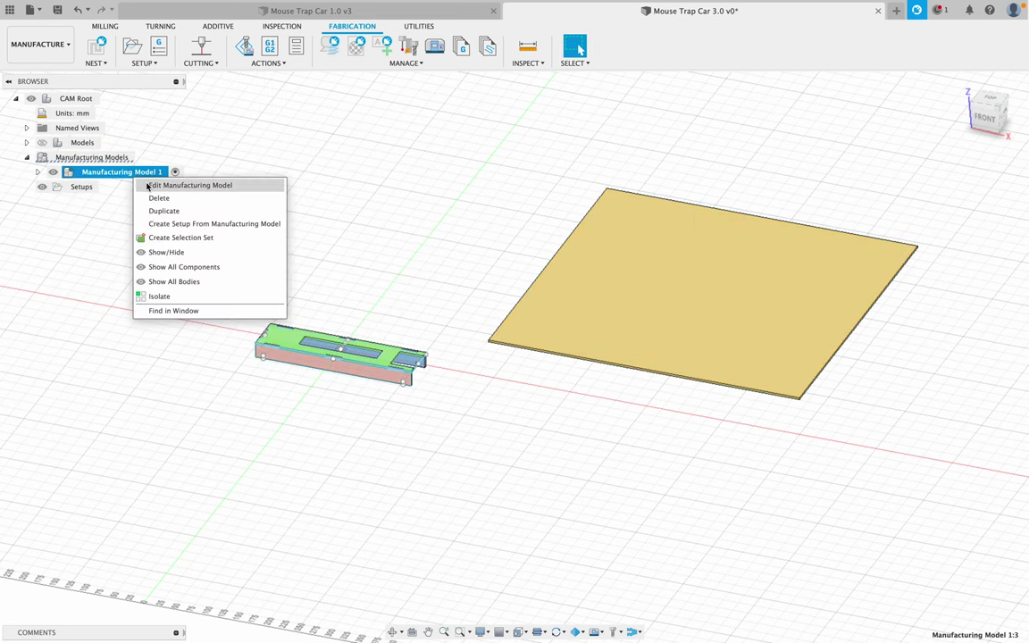
click(148, 186)
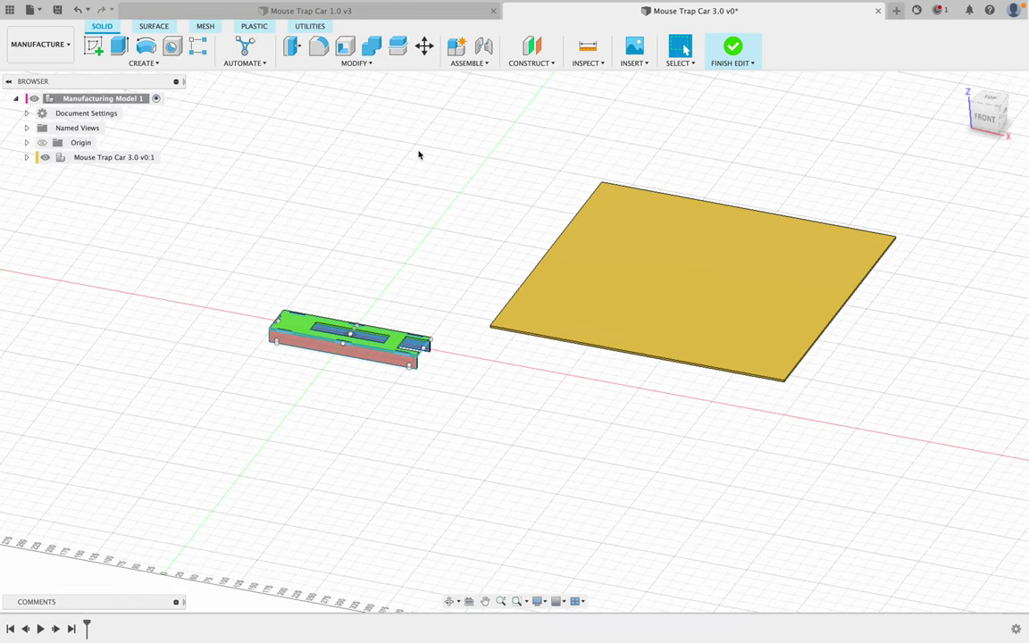
Step: Start an Arrange with FrontSide as a component and the yellow plate face as envelope
click(334, 68)
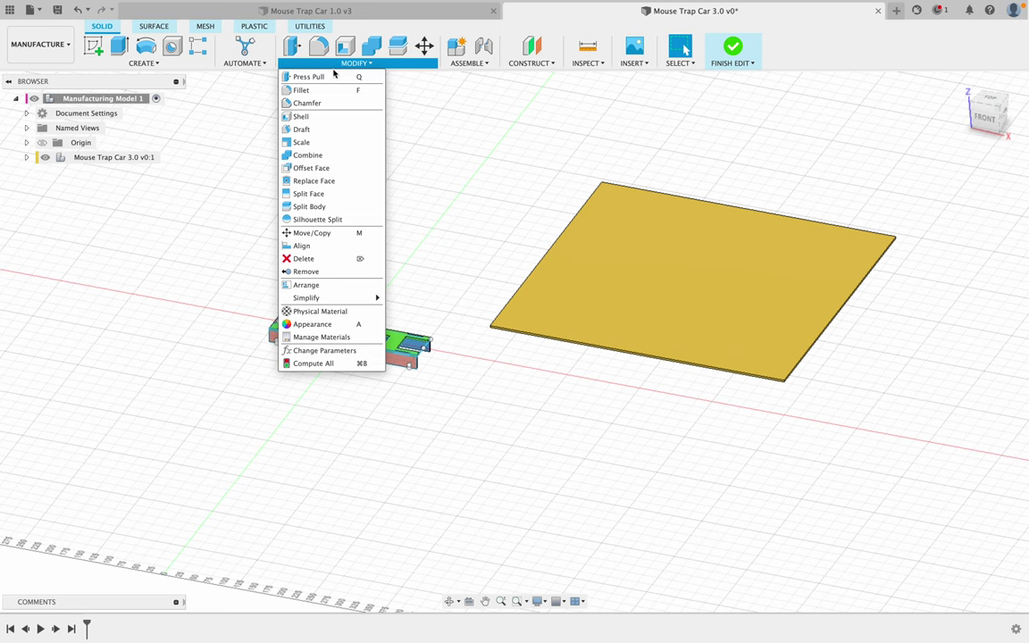
click(305, 284)
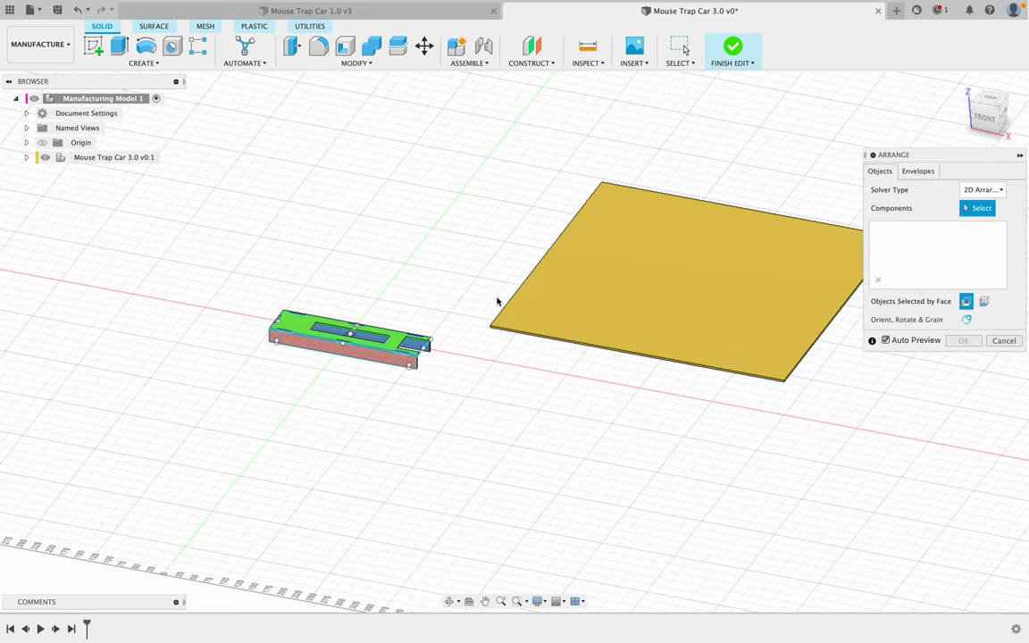
scroll(375, 357, up, 3)
click(375, 358)
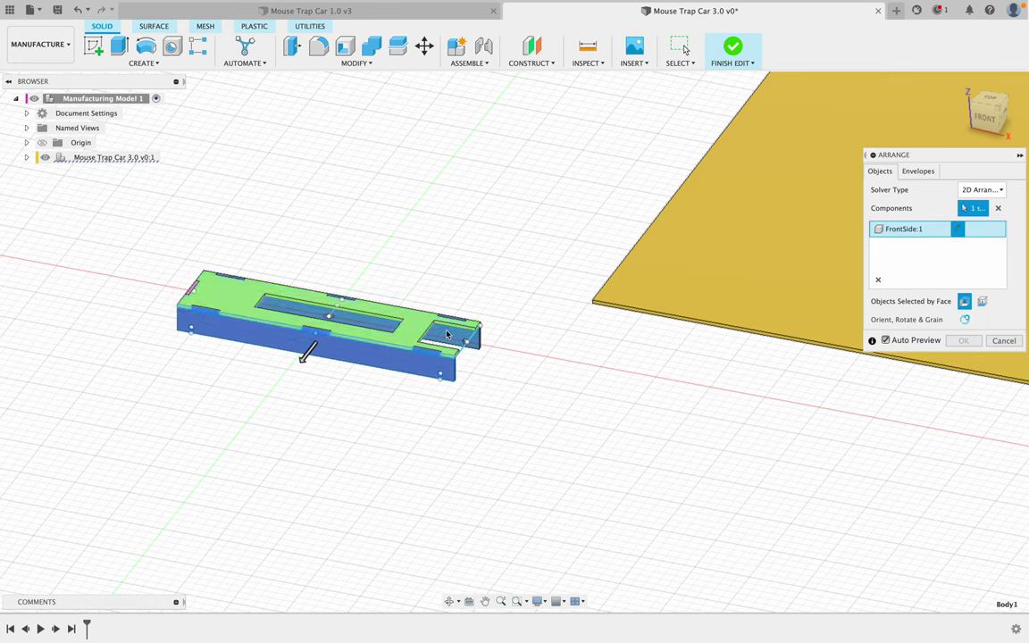
click(918, 171)
click(689, 160)
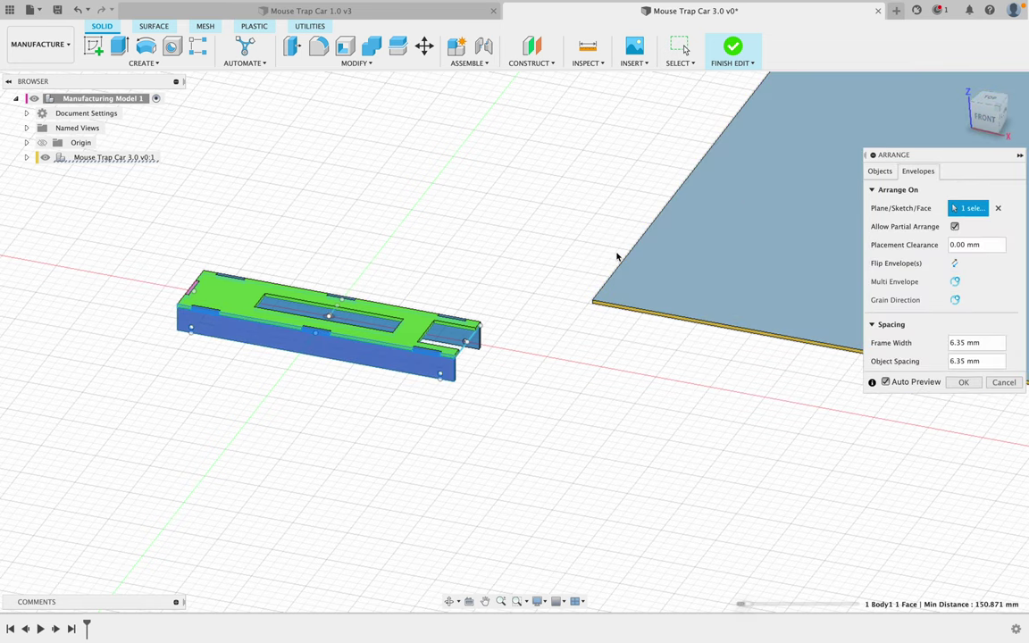
Step: Add Base/Top, FrontSide (Mirror) and BackSide to the arrangement and preview the layout
scroll(598, 258, down, 5)
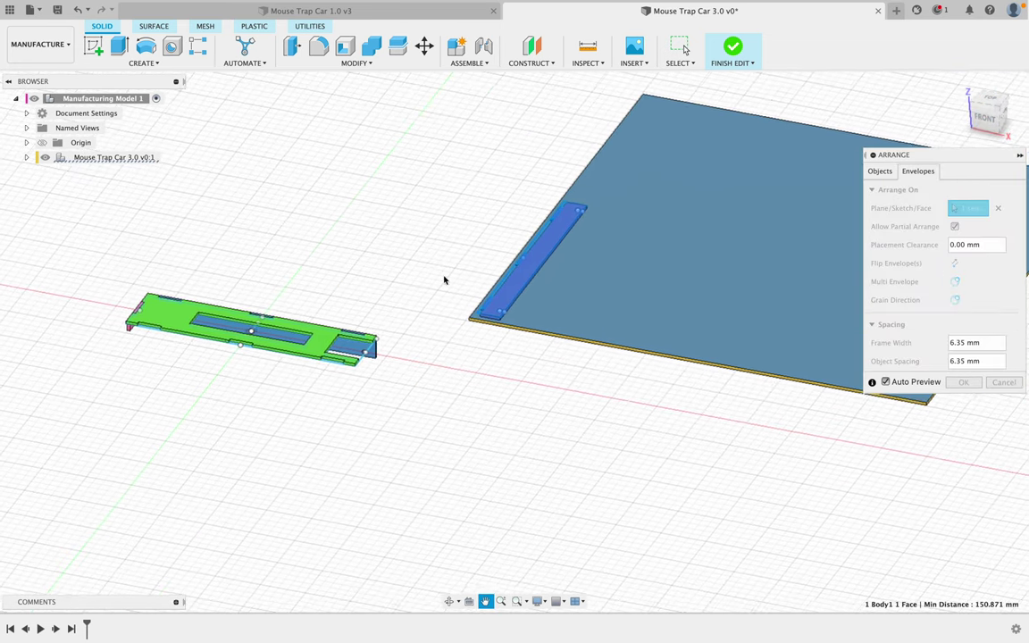
click(880, 171)
click(322, 335)
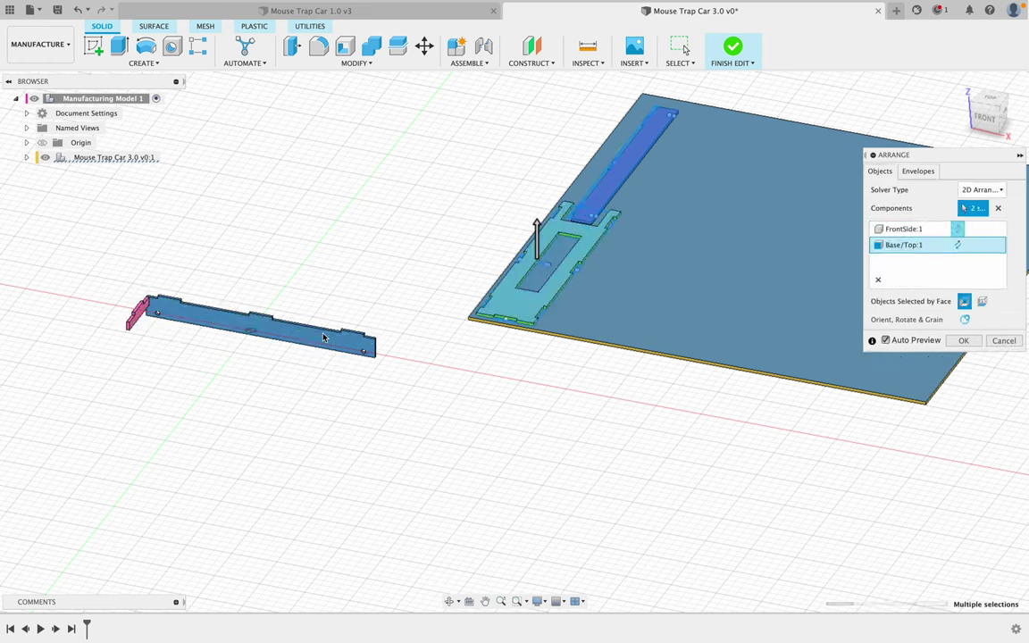
click(284, 313)
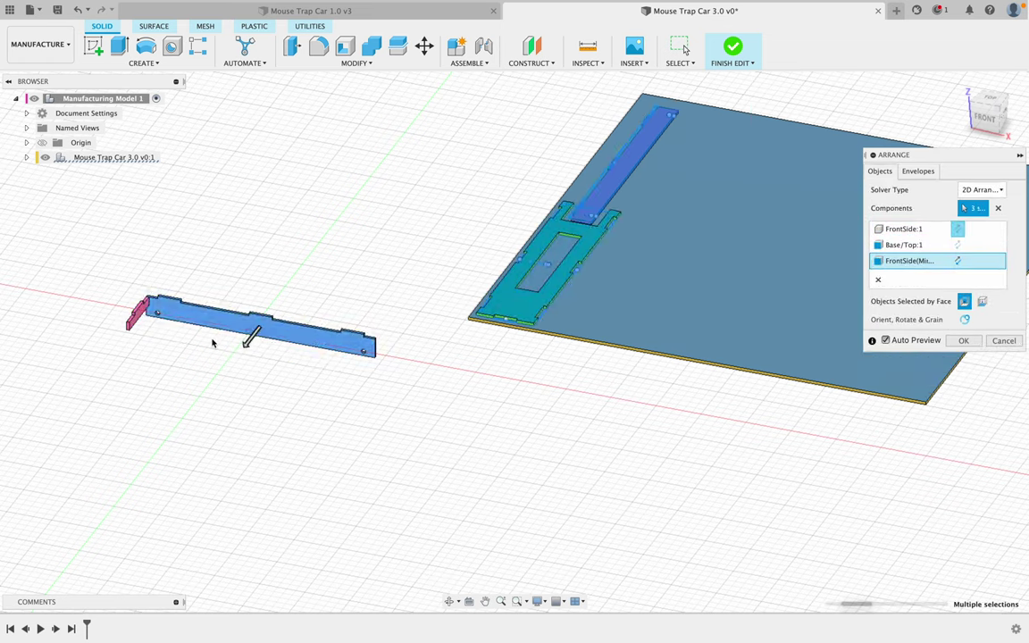
click(139, 317)
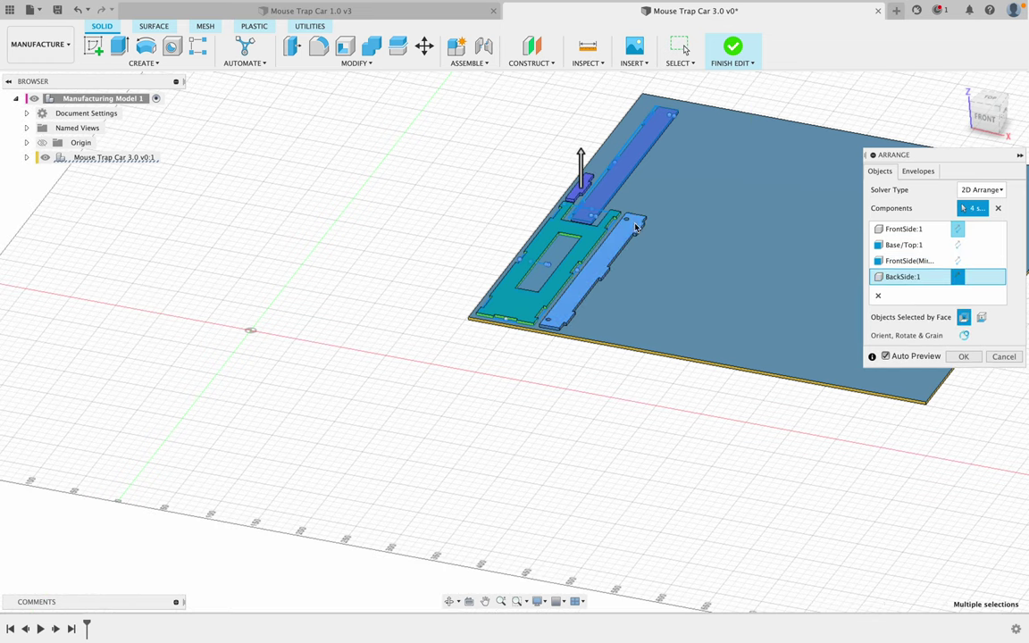
scroll(575, 245, up, 1)
scroll(574, 246, up, 2)
middle_drag(675, 254, 479, 292)
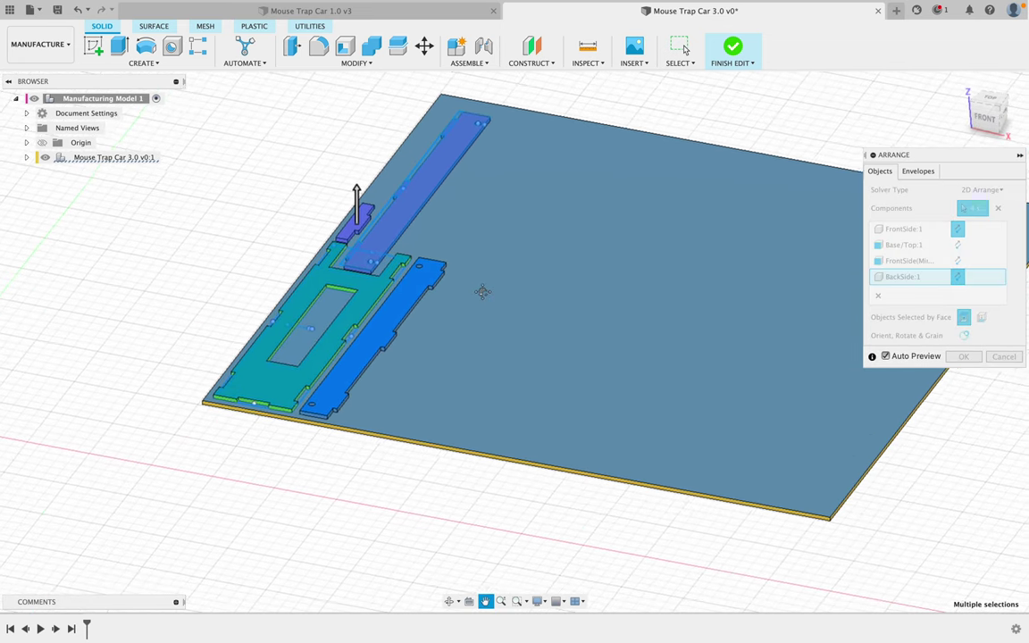
scroll(378, 246, up, 2)
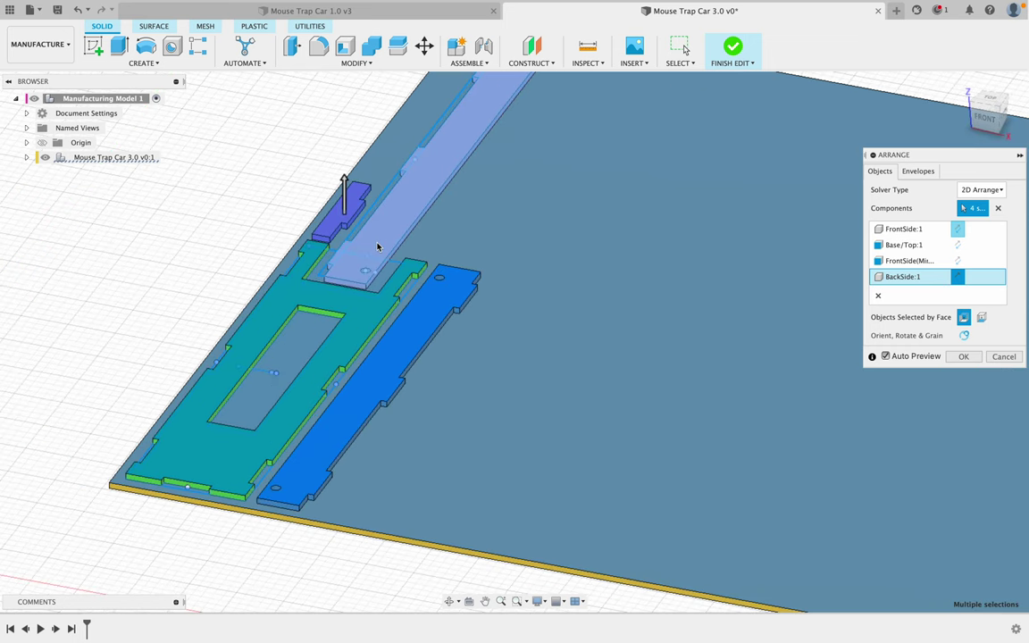
scroll(373, 251, down, 5)
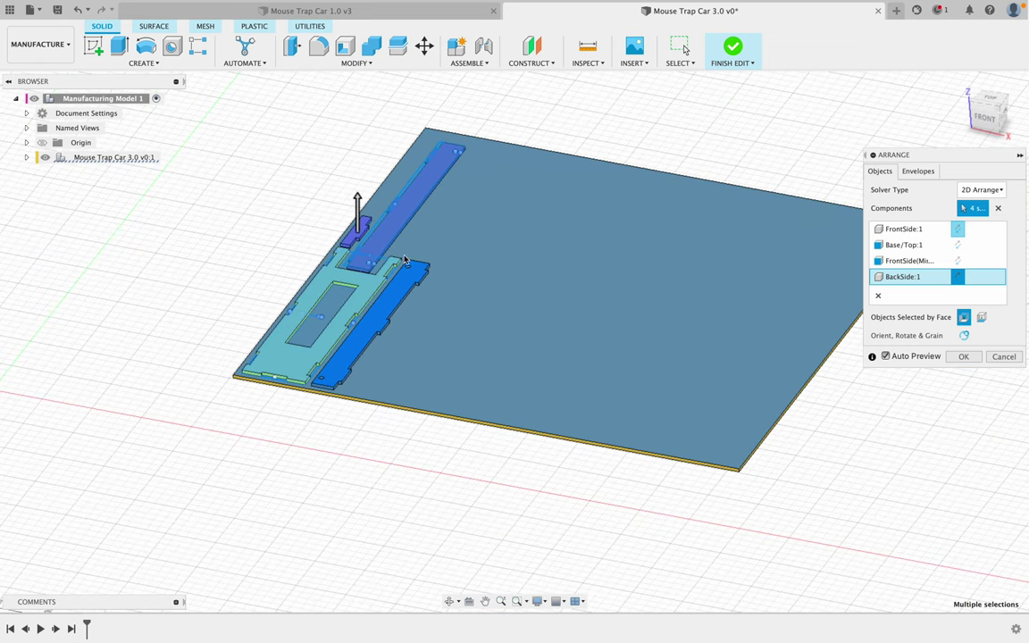
Step: Commit the Arrange layout of the four parts and exit the manufacturing model edit
click(963, 357)
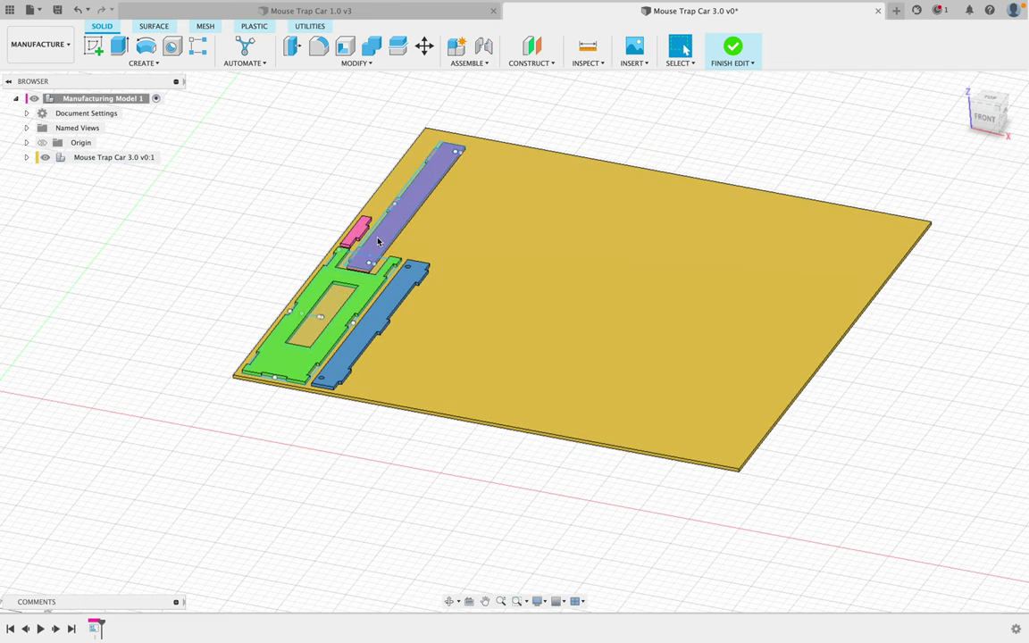
scroll(361, 354, up, 5)
scroll(458, 202, down, 5)
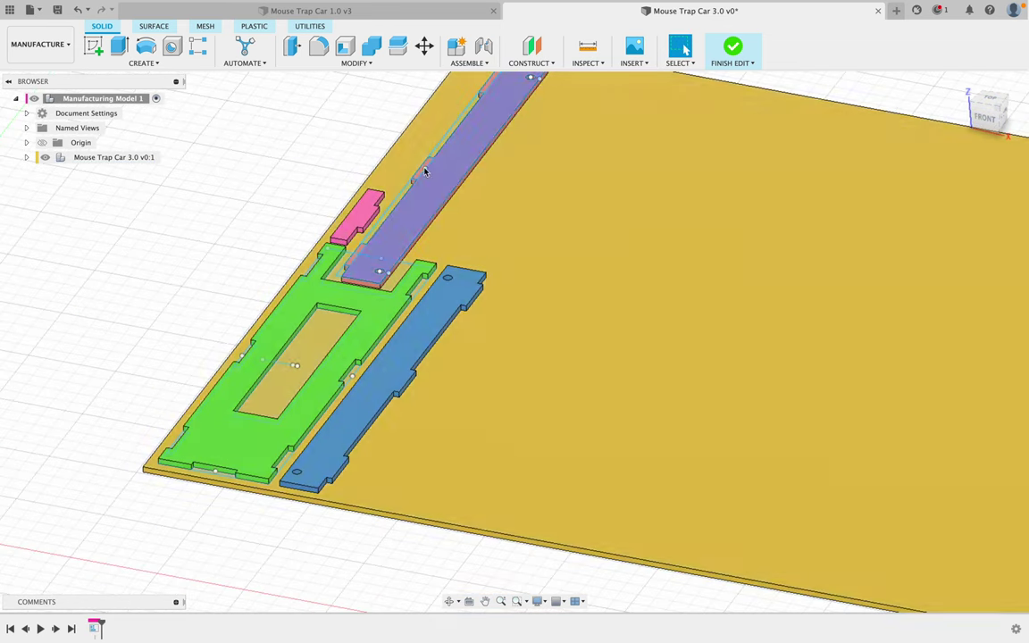
scroll(581, 159, up, 4)
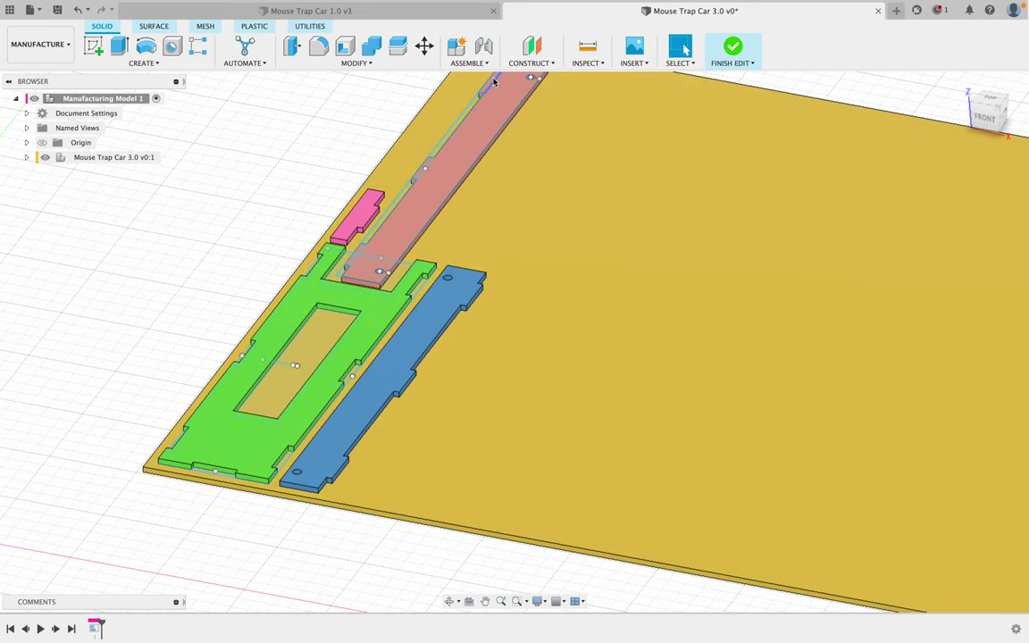
click(730, 52)
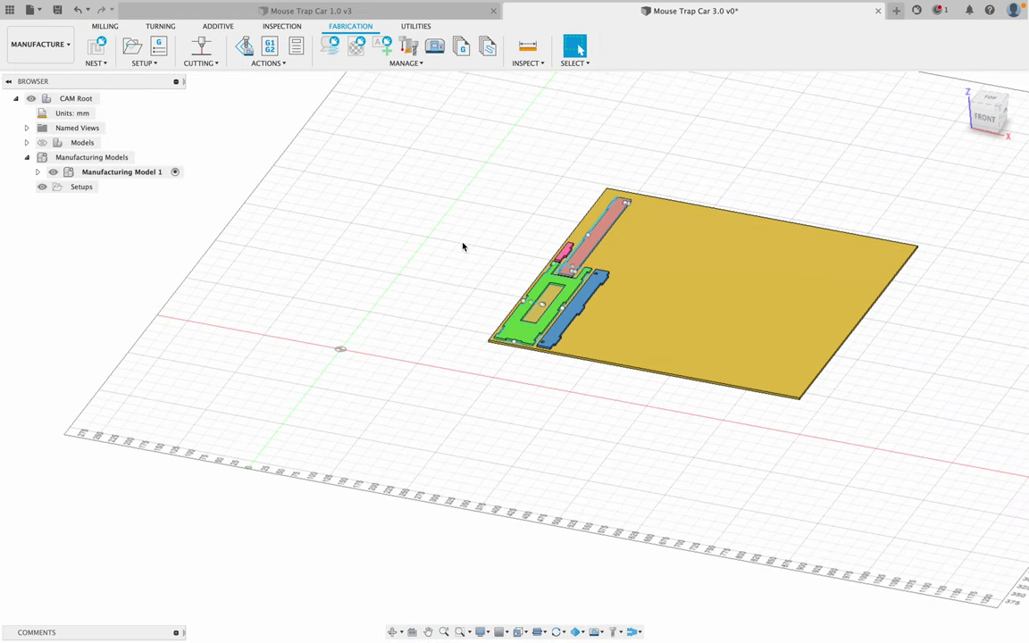
Step: Create a 2D Profile cut using the local library's 1 - Epilog .005 in or .127 mm laser
click(216, 64)
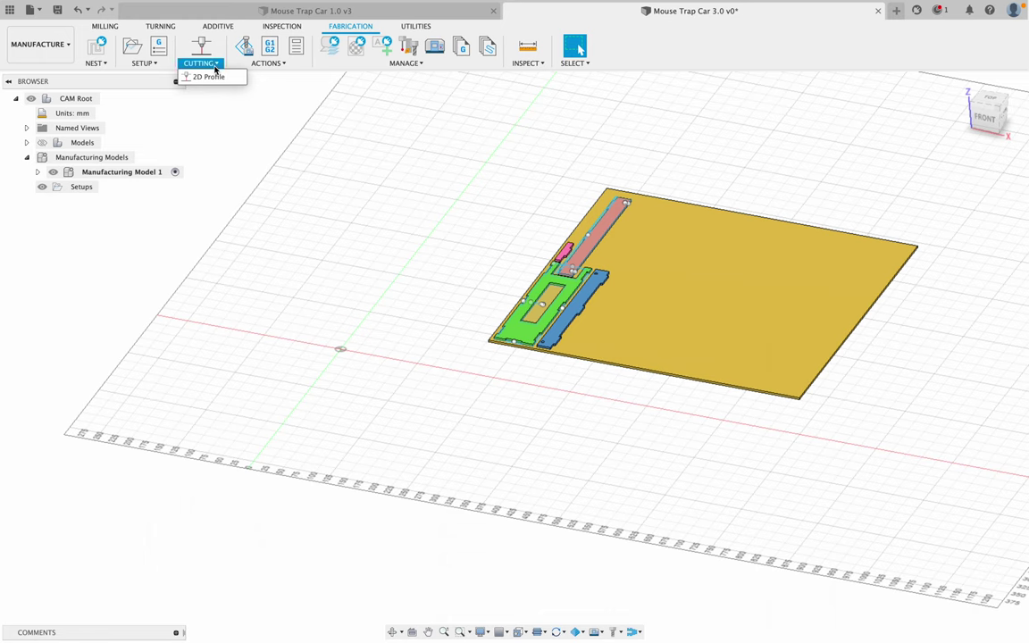
click(205, 75)
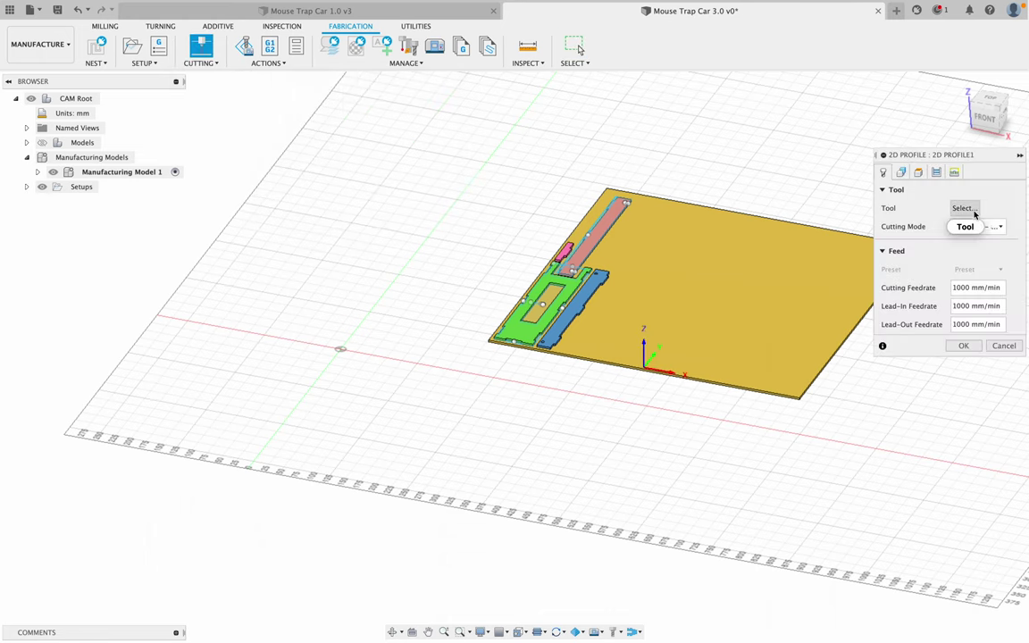
click(963, 207)
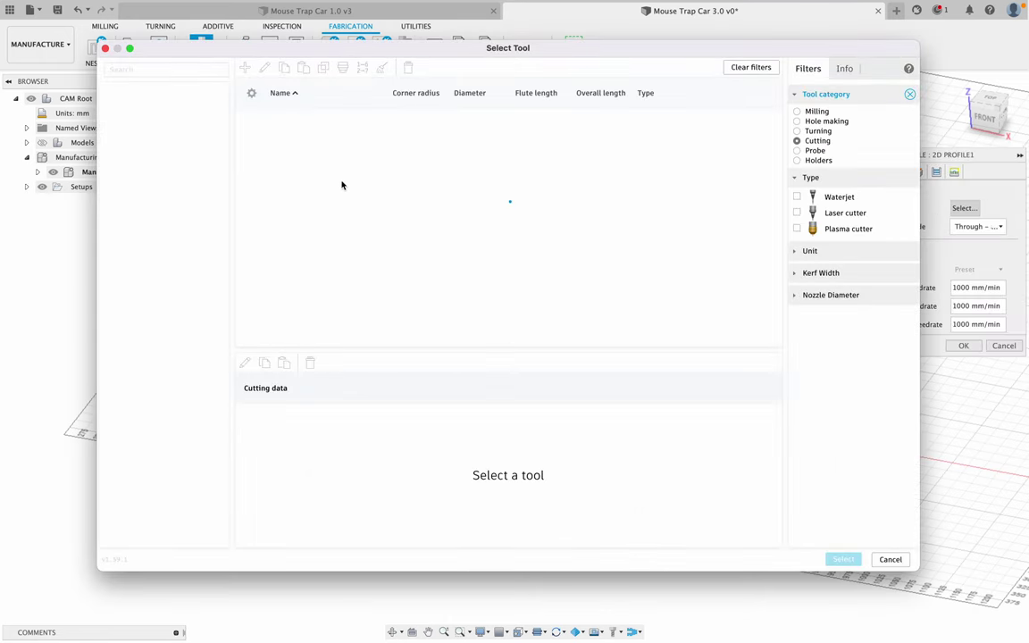
click(165, 143)
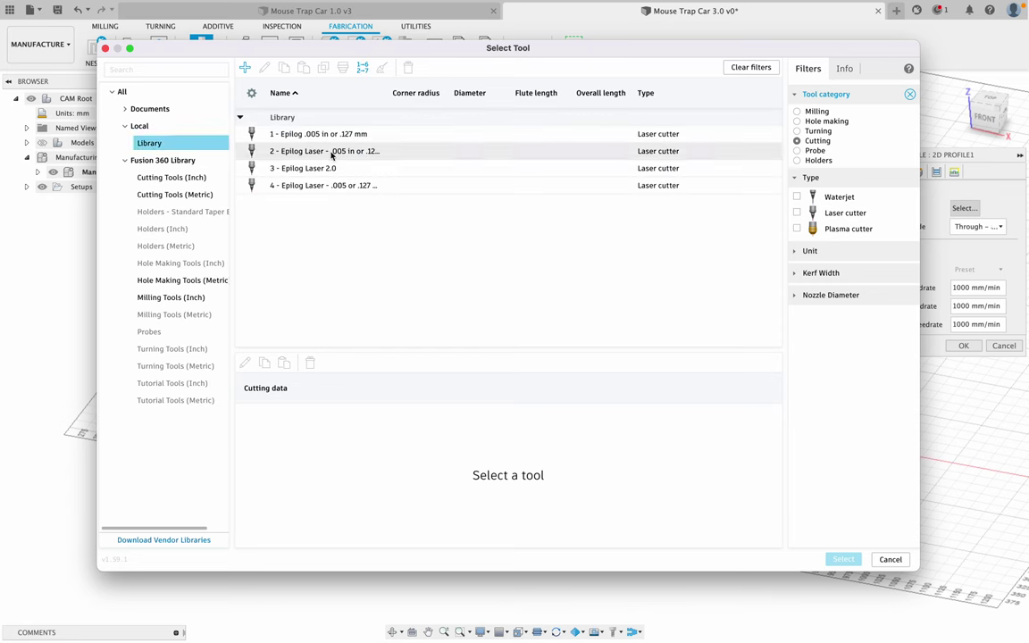
click(325, 135)
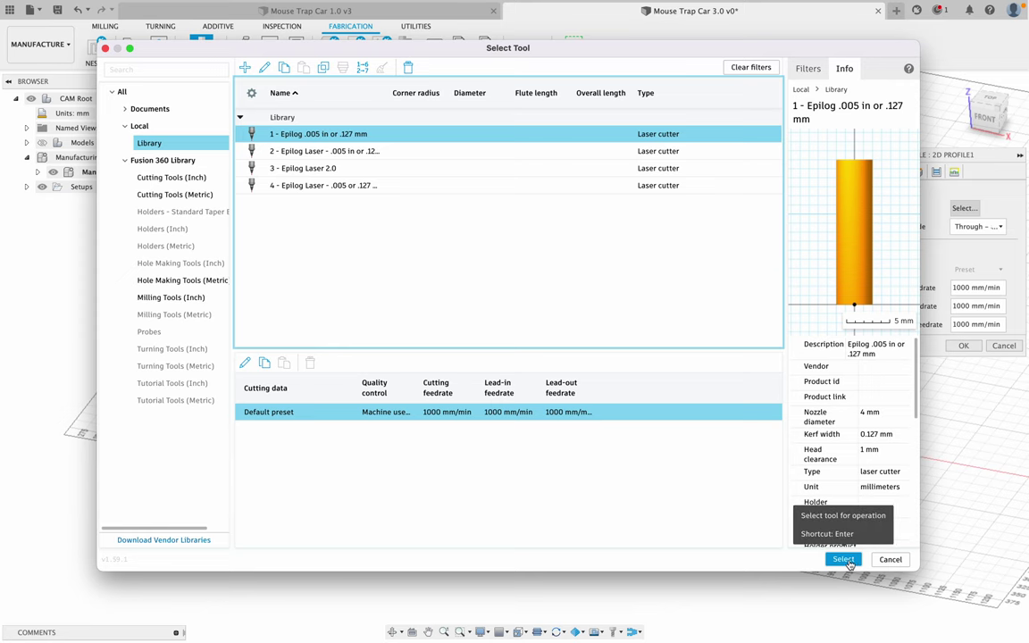
click(843, 559)
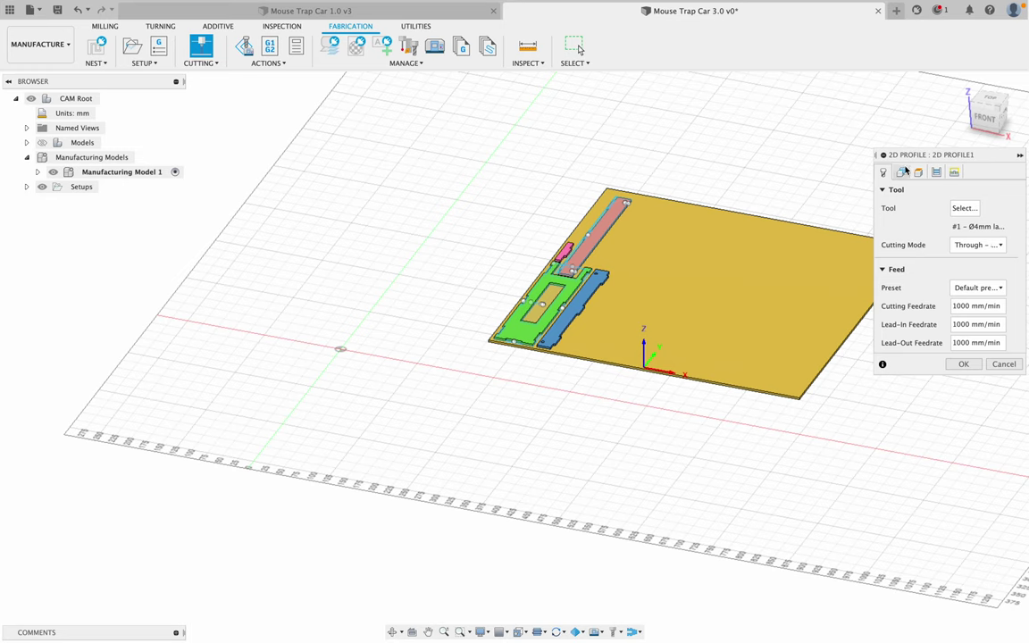
click(902, 172)
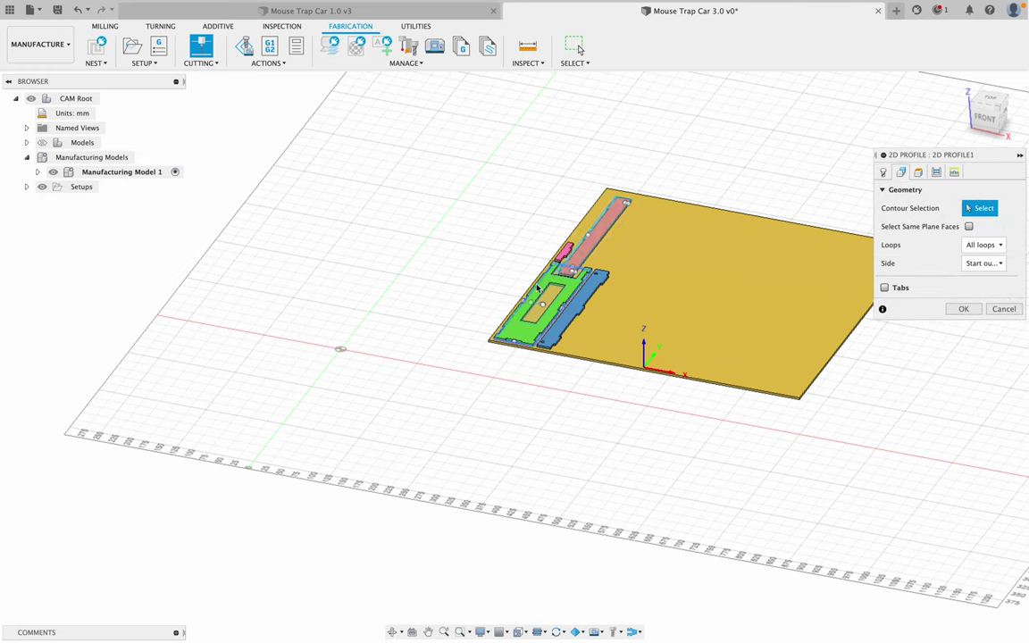
Step: Select the contours of all four nested parts and generate the 2D Profile1 laser toolpath
click(516, 329)
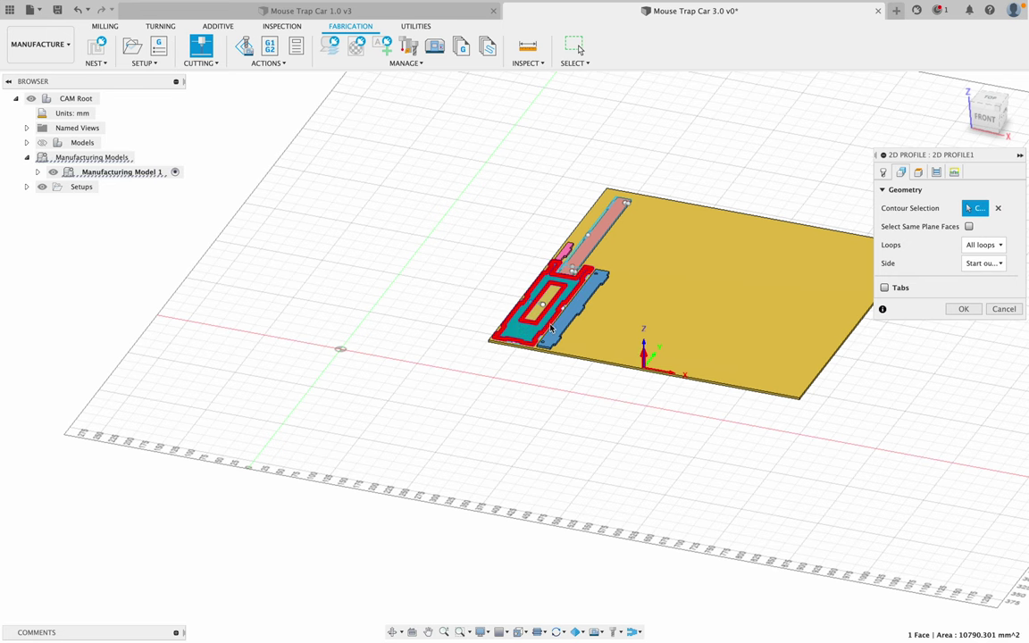
scroll(544, 317, up, 3)
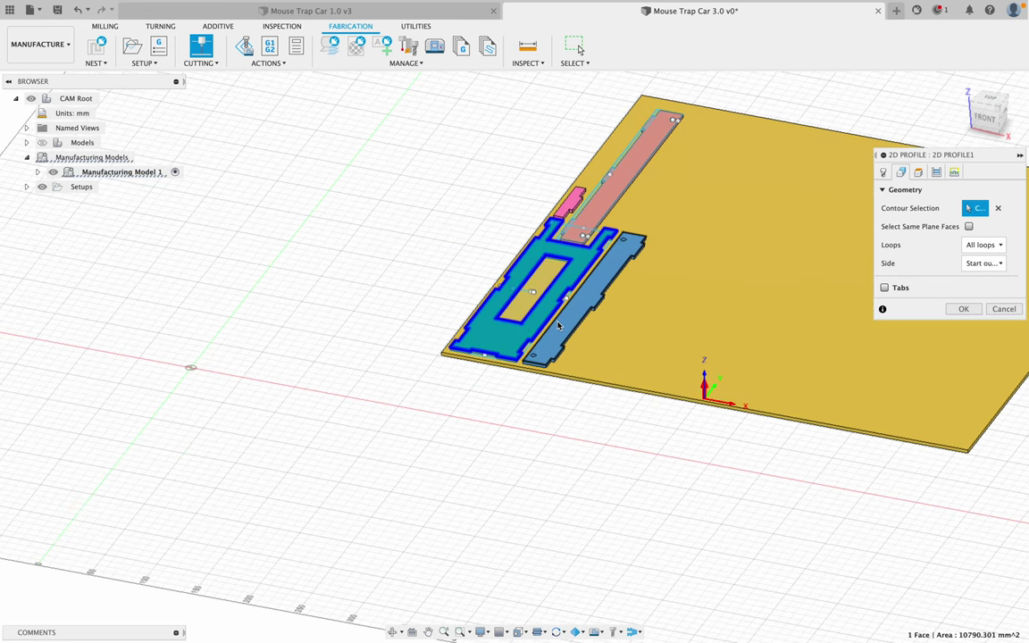
click(585, 203)
scroll(572, 206, up, 2)
scroll(572, 205, up, 1)
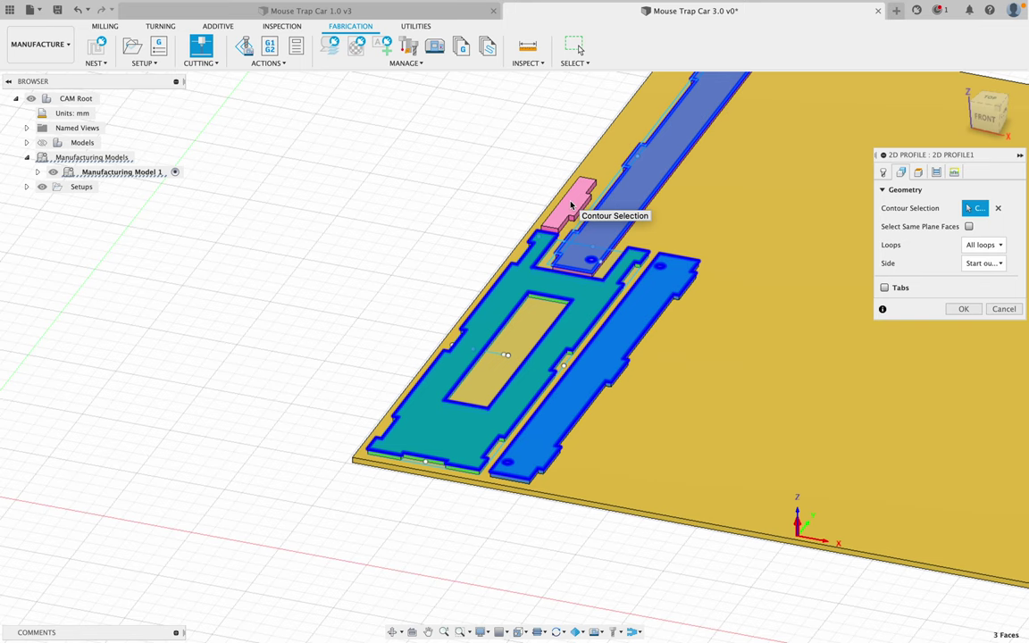
click(570, 204)
click(962, 308)
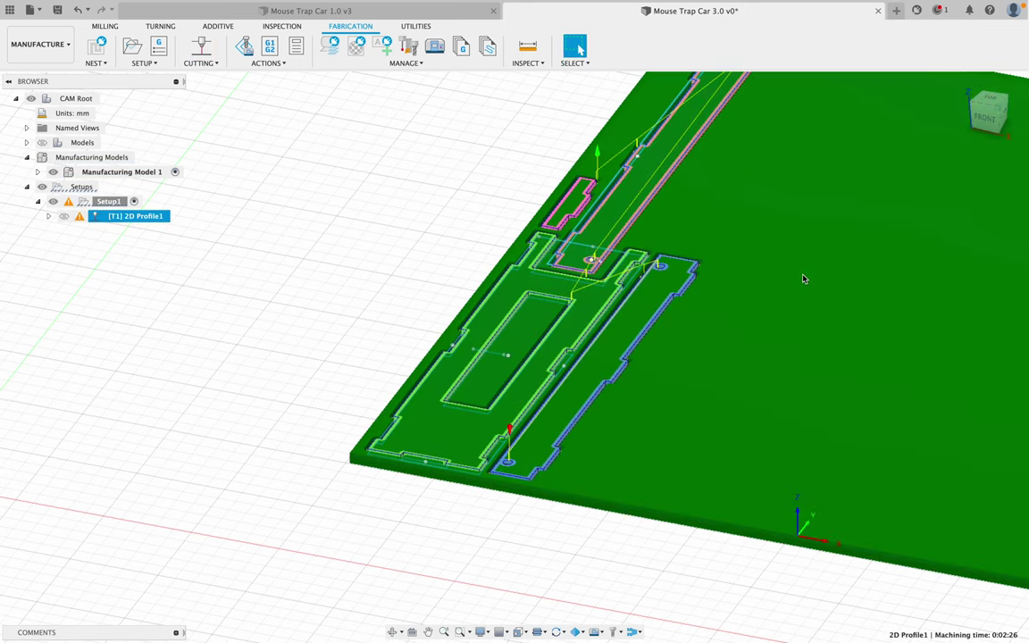
scroll(721, 246, down, 2)
middle_drag(725, 233, 681, 322)
key(Escape)
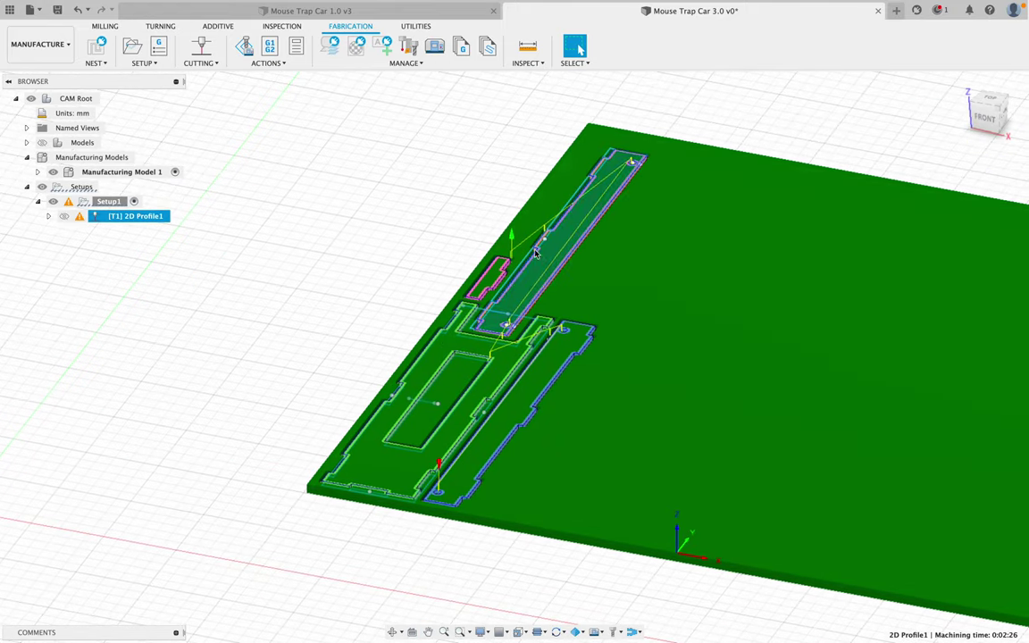
mouse_move(578, 480)
shift+middle_down()
mouse_move(579, 49)
mouse_move(563, 224)
mouse_move(527, 357)
mouse_move(497, 402)
shift+middle_up()
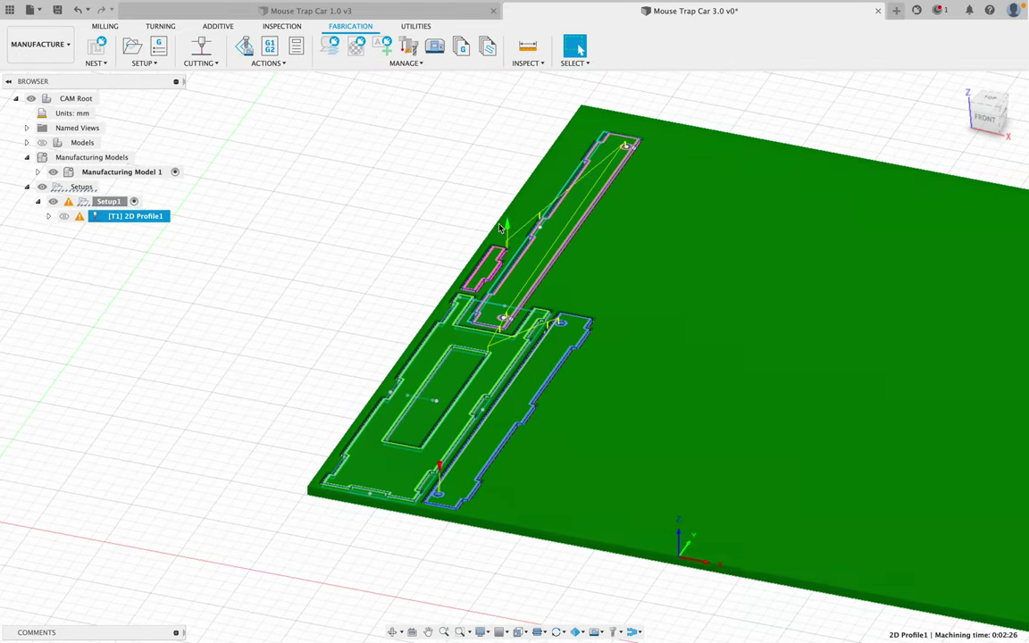
Step: Create an NC program with the AutoCAD DXF post, Include drill off, named 'Mouse Trap C…'
click(269, 51)
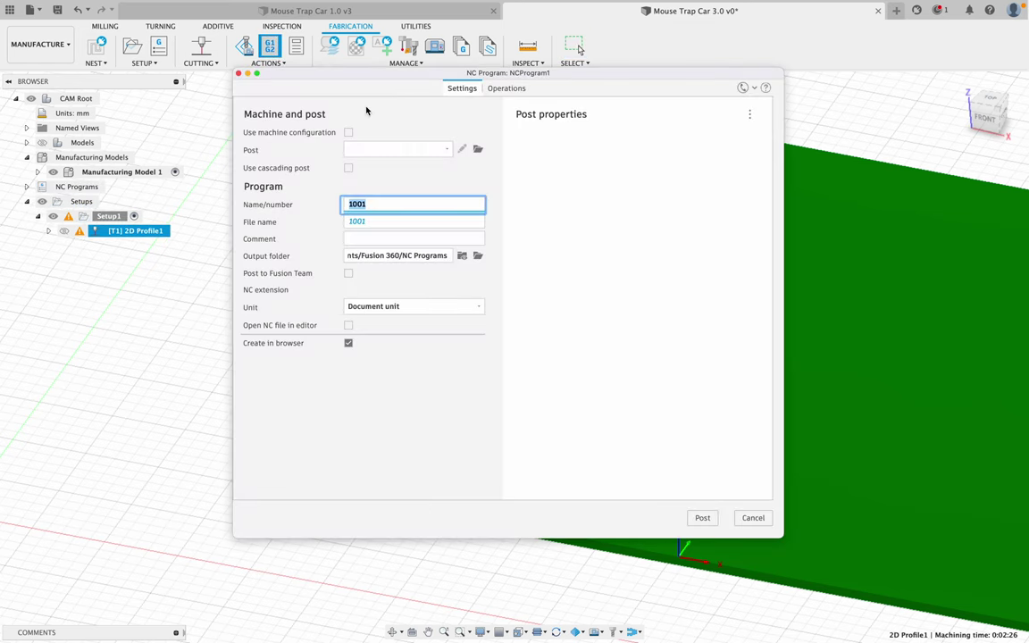
click(404, 150)
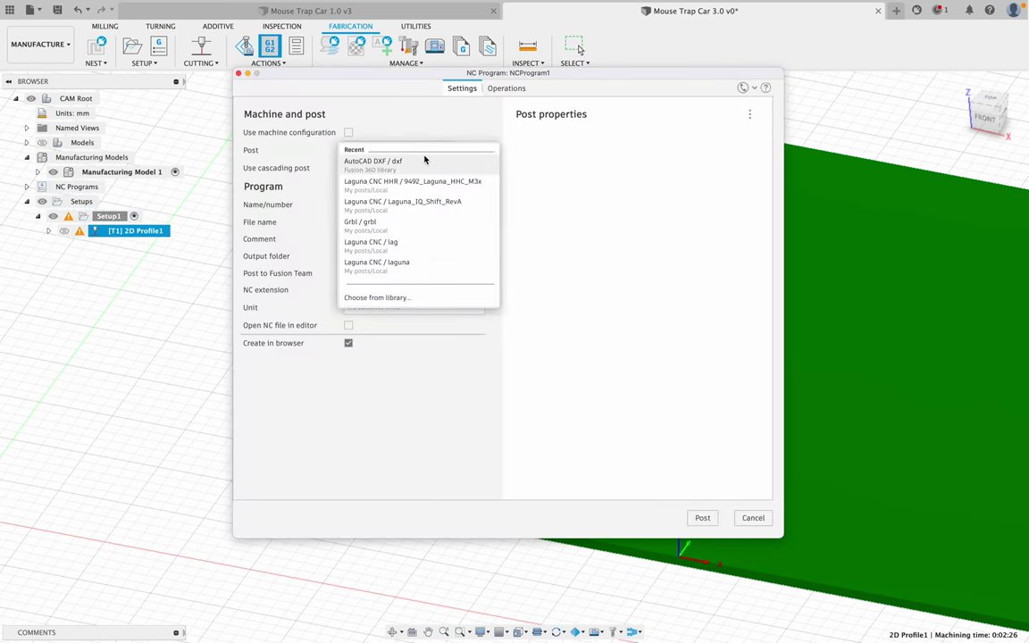
click(356, 164)
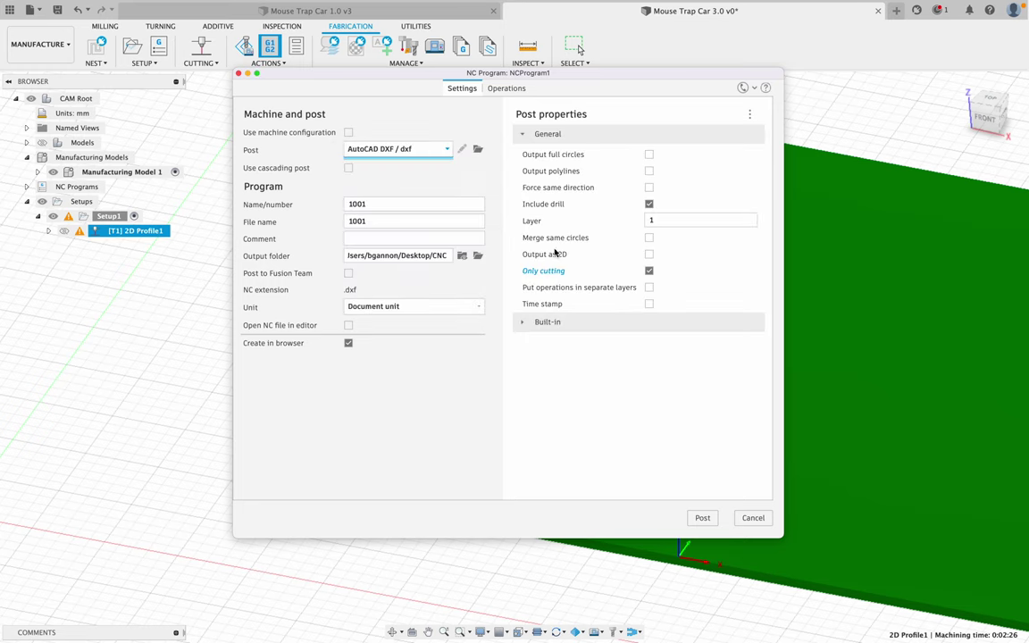
click(649, 205)
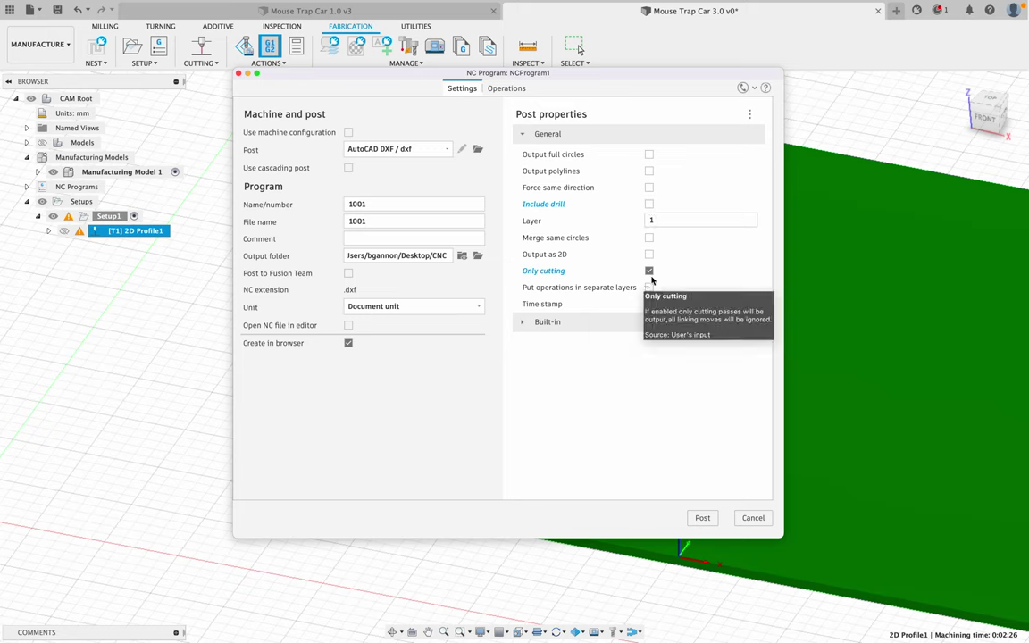
click(413, 205)
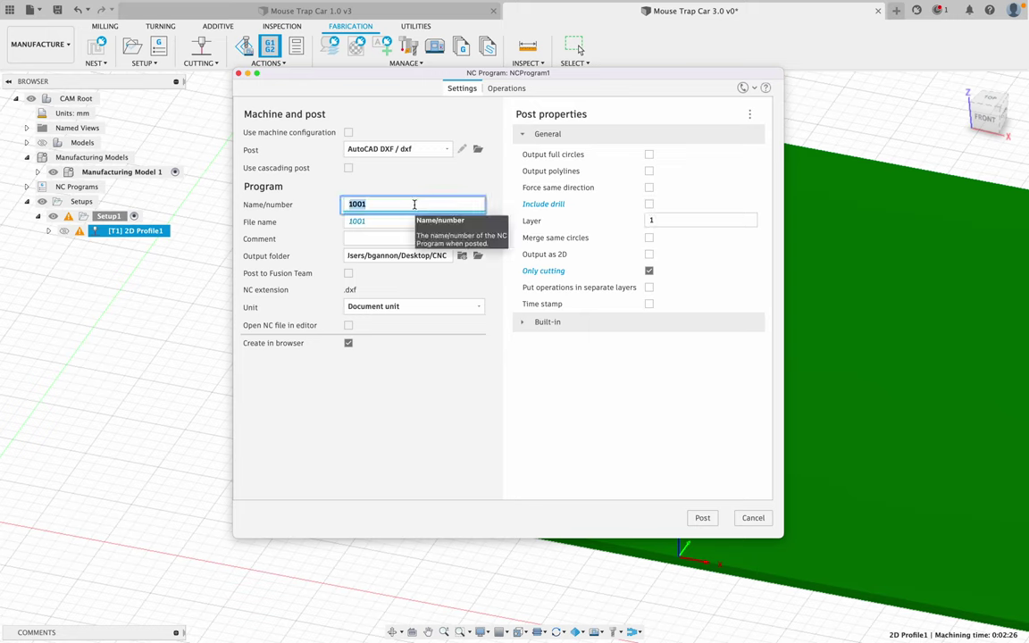
key(BackSpace)
text(Mouse )
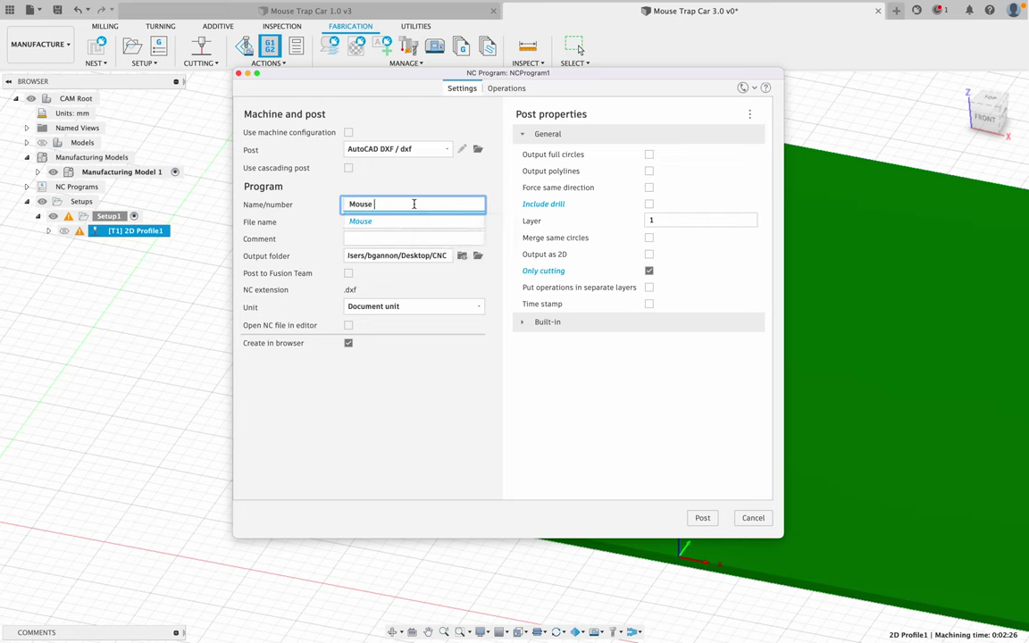
text(Trap Car 3.0)
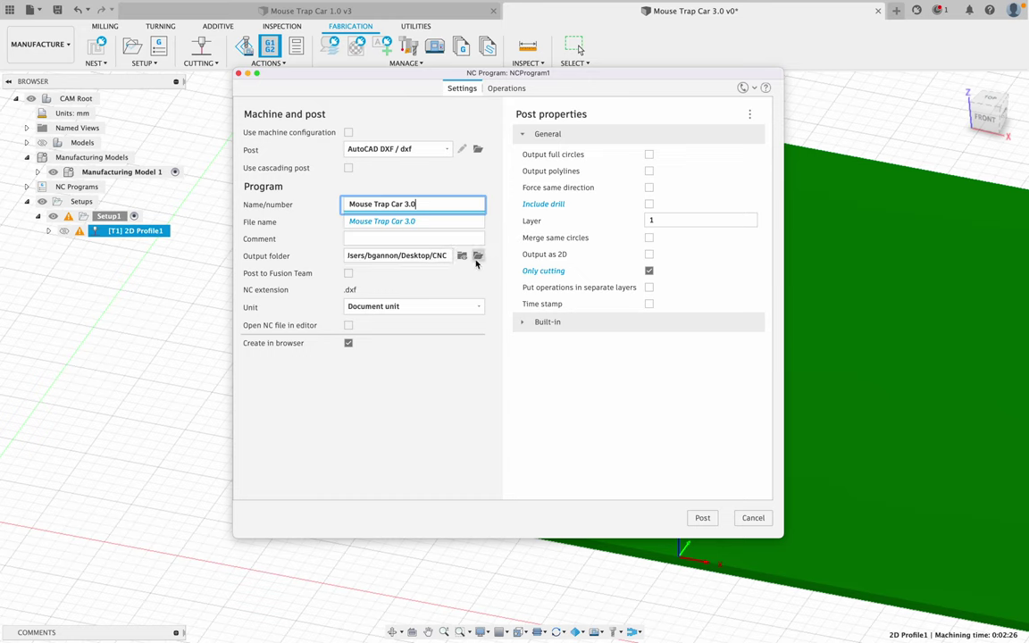
Step: Set the output folder to Desktop > CNC and post the program as Mouse Trap Car 4.0
click(478, 256)
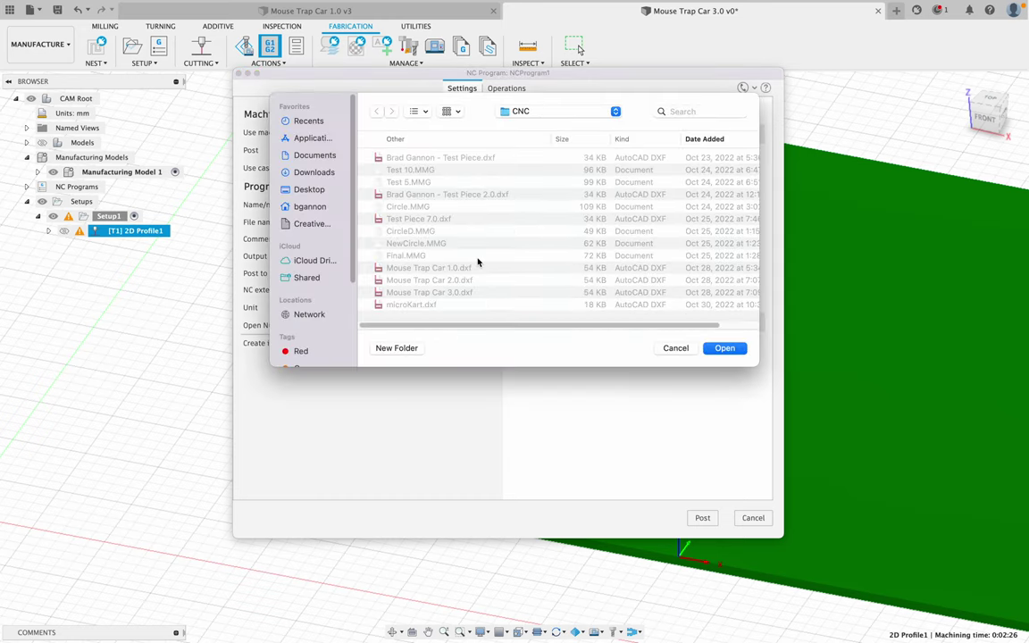
click(308, 189)
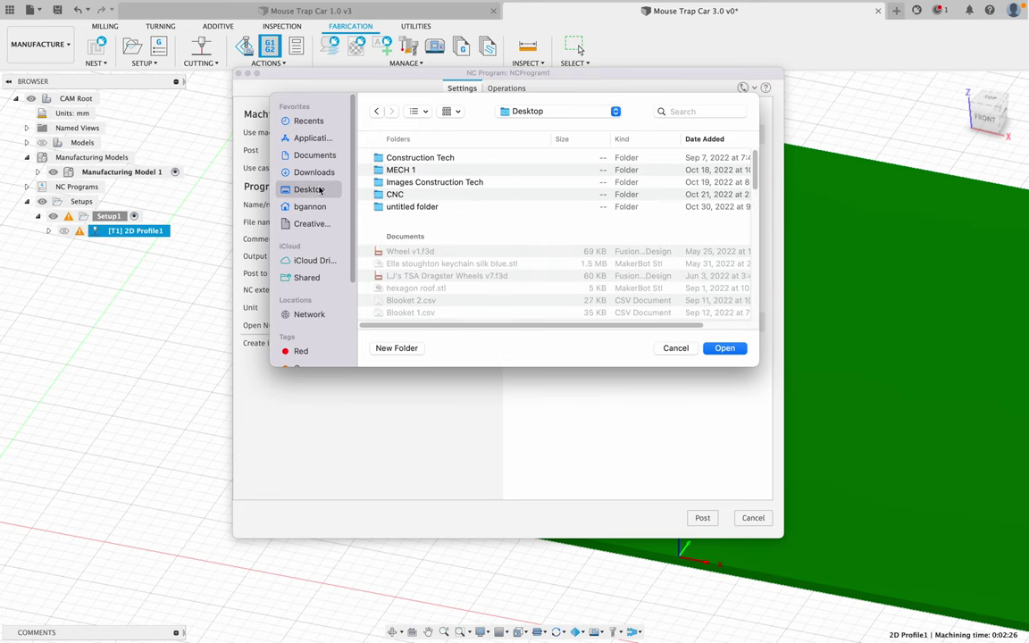
click(395, 195)
double_click(397, 197)
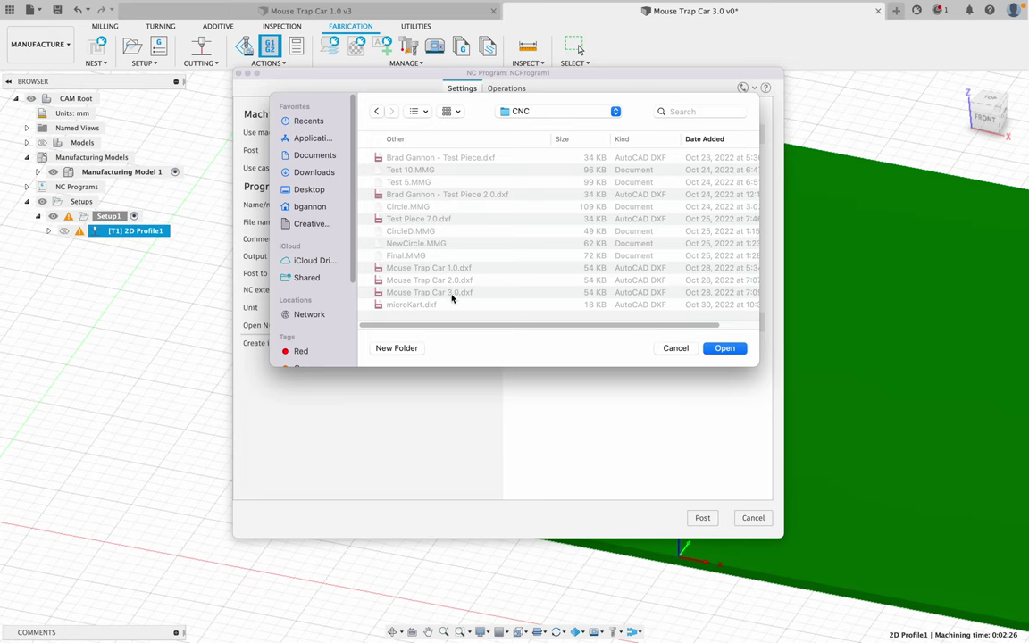
click(724, 349)
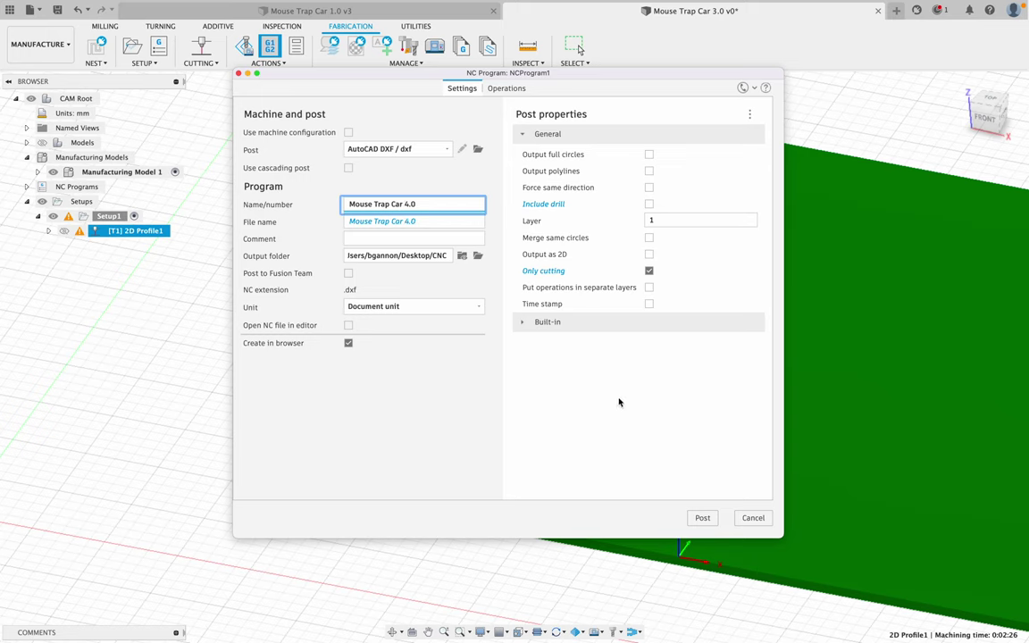
click(703, 518)
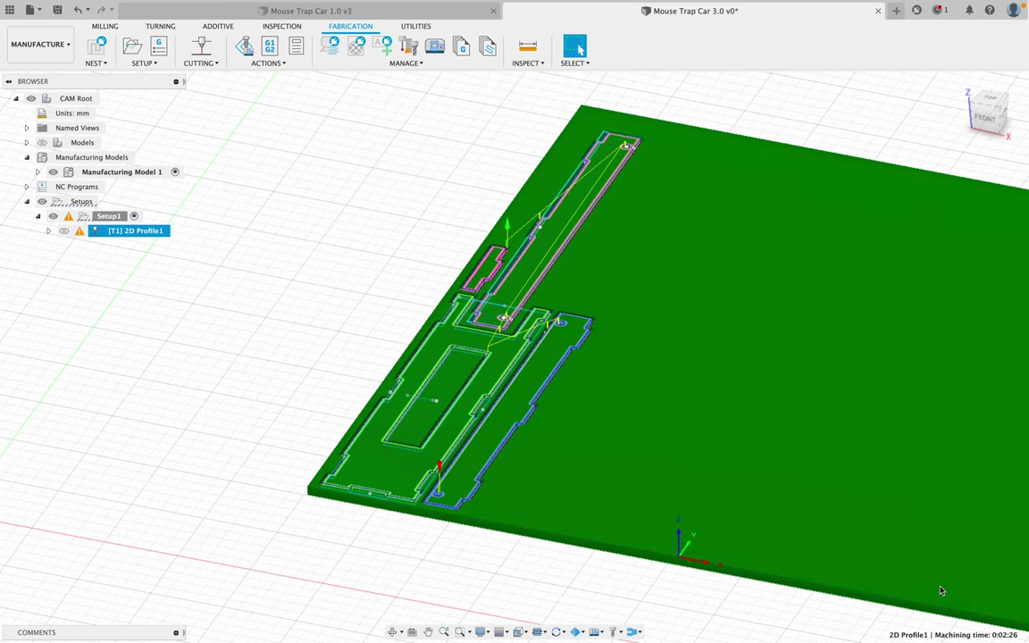
Step: Leave Fusion 360 and browse in Finder to the CNC folder on the Desktop
key(ctrl+Up)
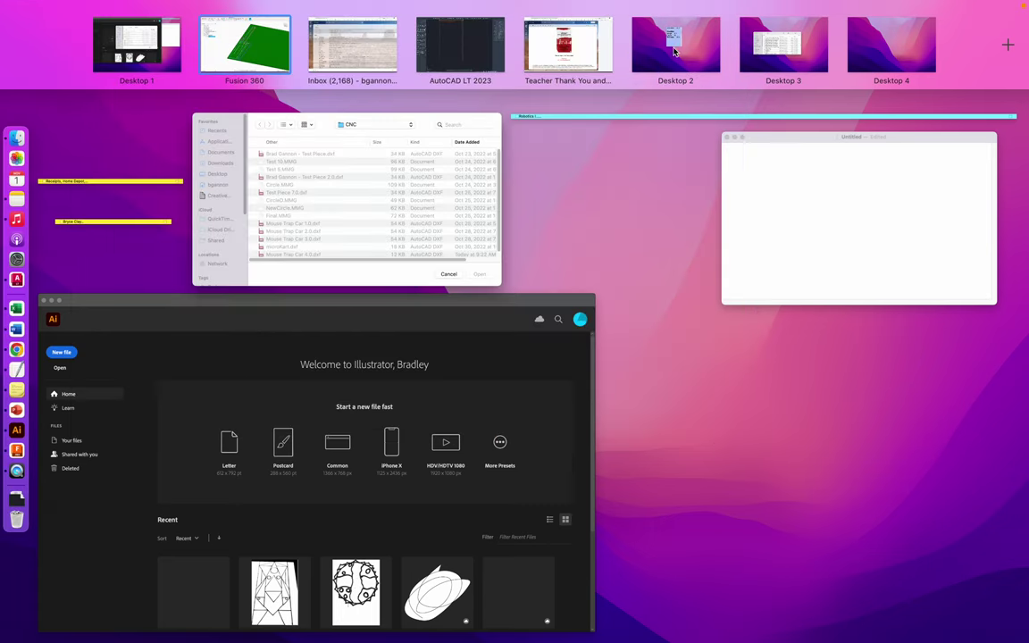
click(408, 198)
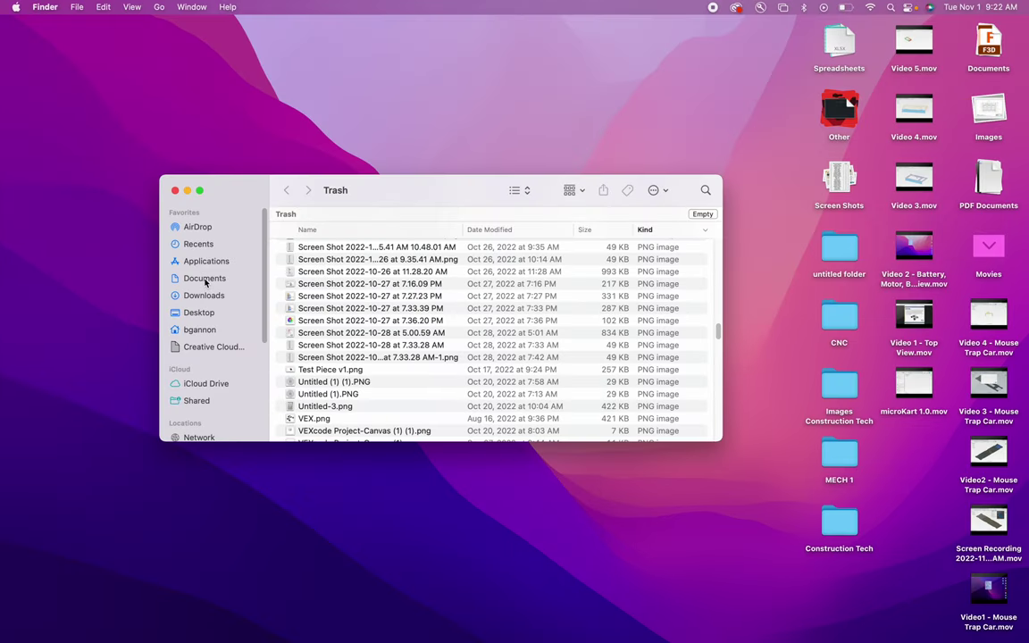
click(198, 312)
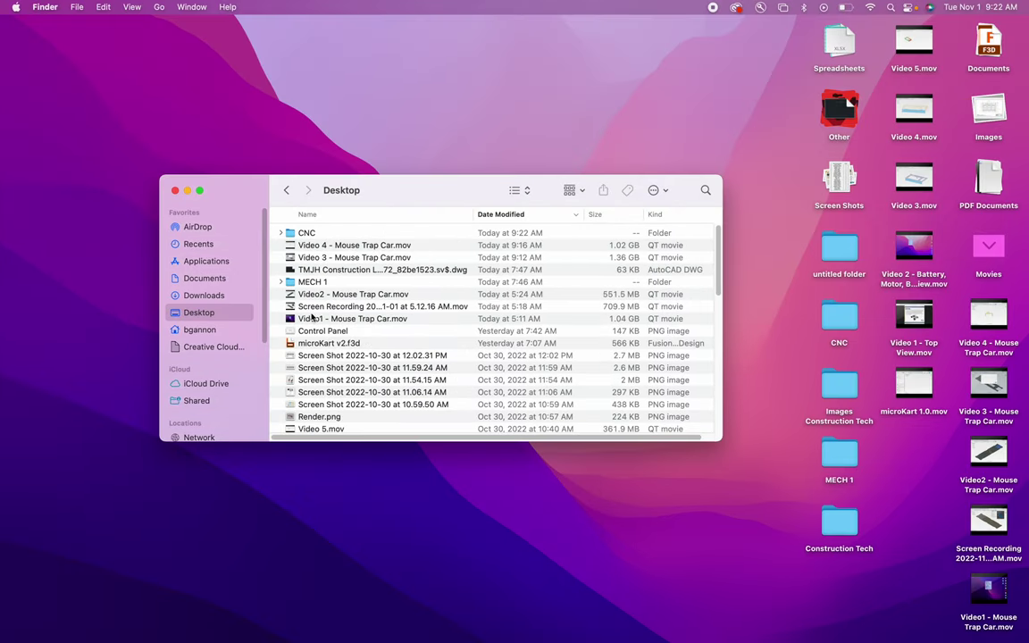
double_click(306, 234)
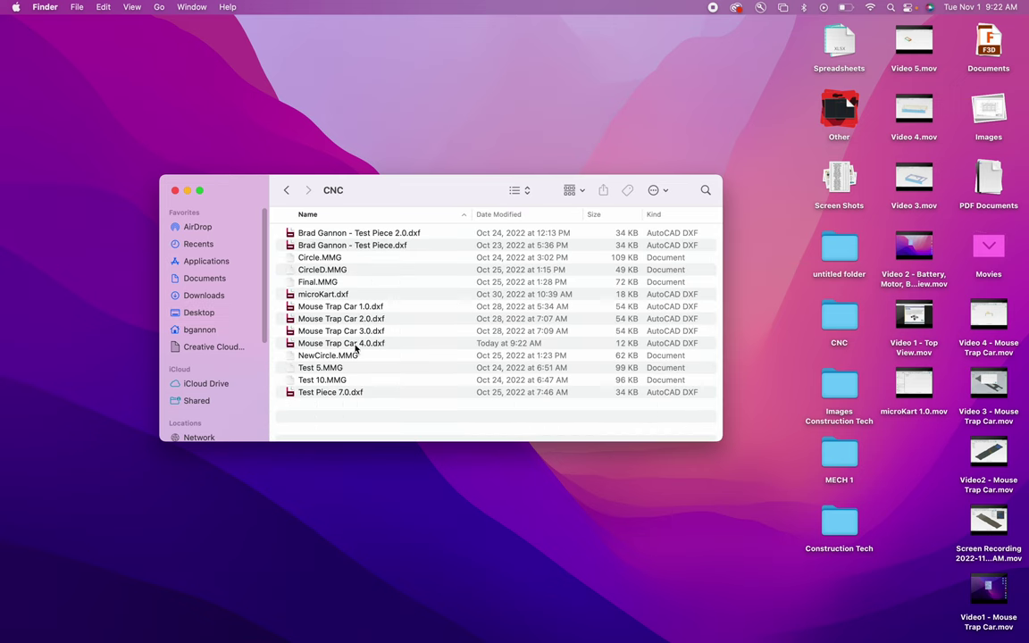
Step: Open Mouse Trap Car 4.0.dxf with Adobe Illustrator 2022 to bring up its DXF/DWG Options
click(353, 347)
right_click(354, 348)
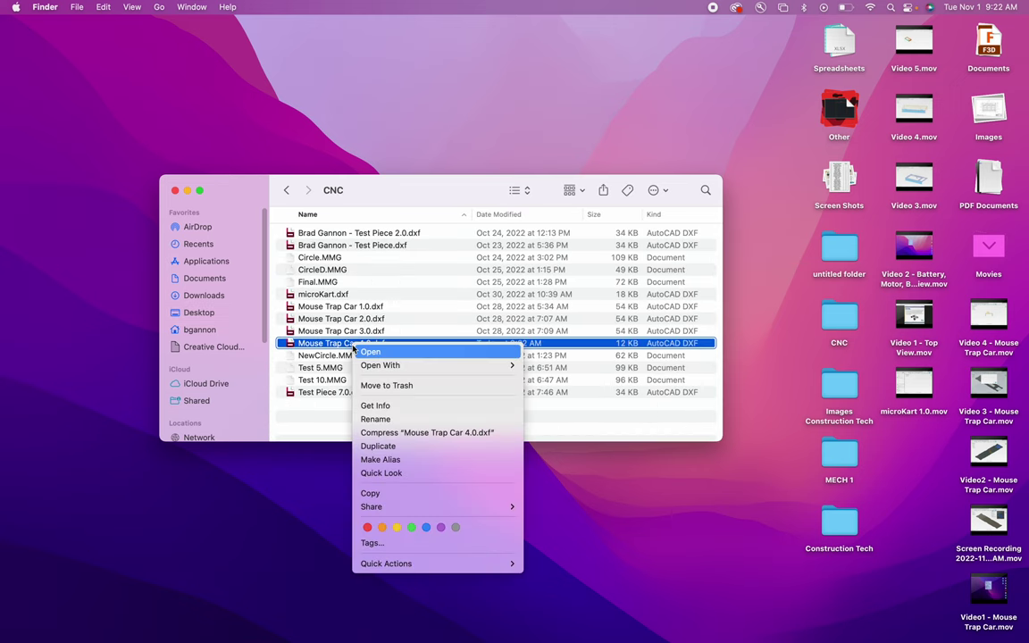
mouse_move(379, 365)
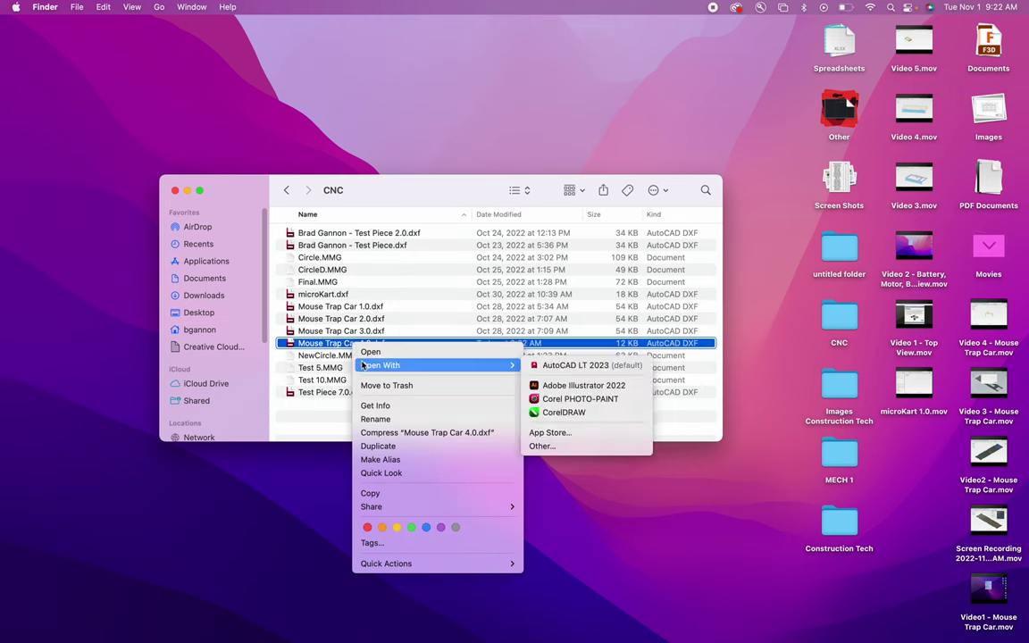
click(568, 386)
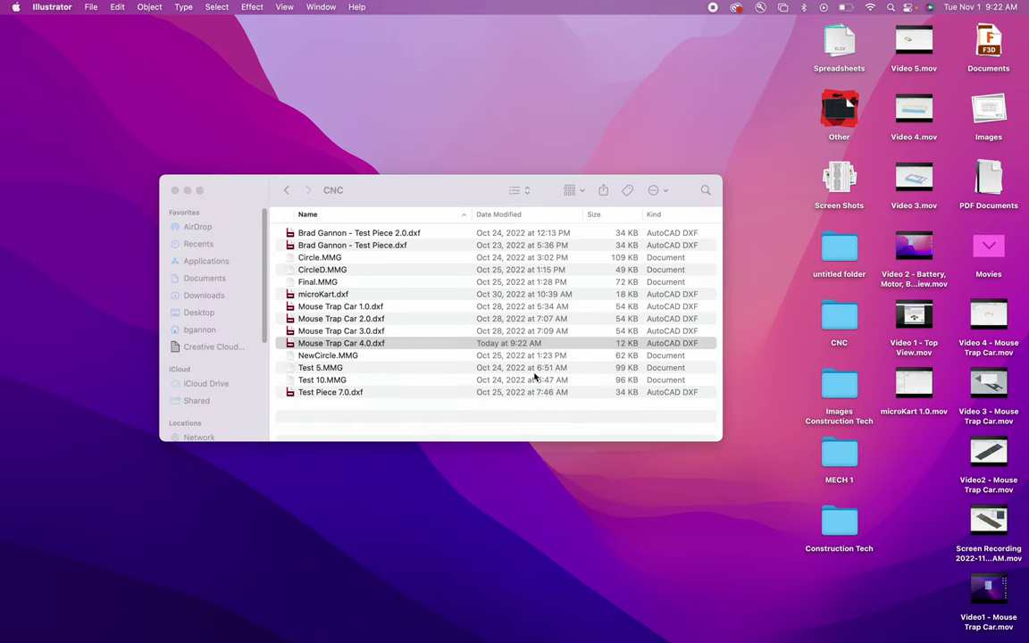
key(ctrl+Up)
click(452, 266)
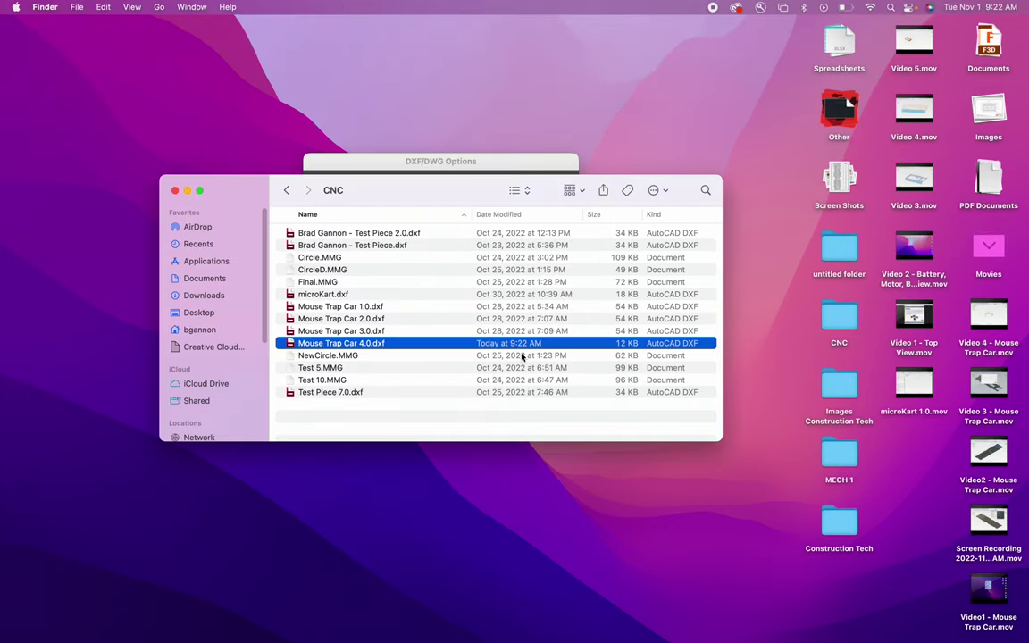
key(ctrl+Up)
Step: Accept Original Size in the DXF/DWG Options and view the imported red part outlines
click(475, 161)
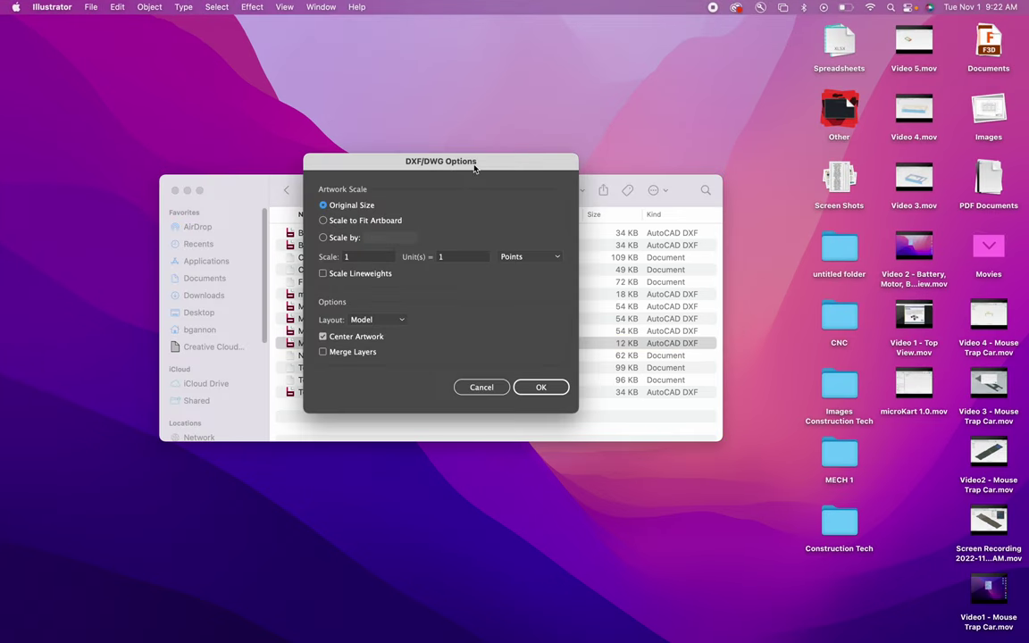
click(537, 384)
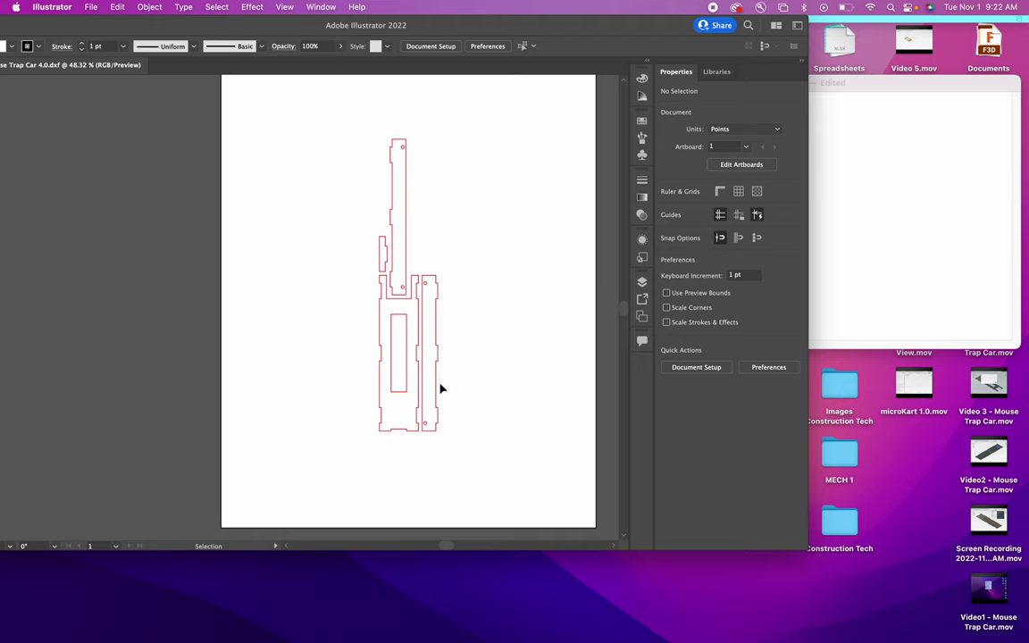
scroll(432, 425, up, 3)
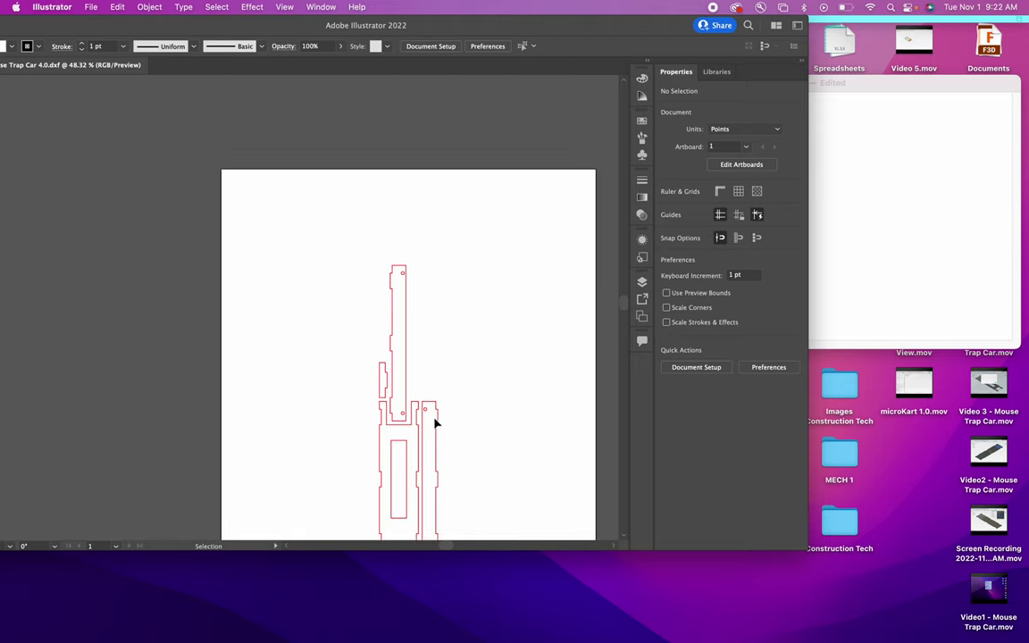
scroll(434, 422, down, 2)
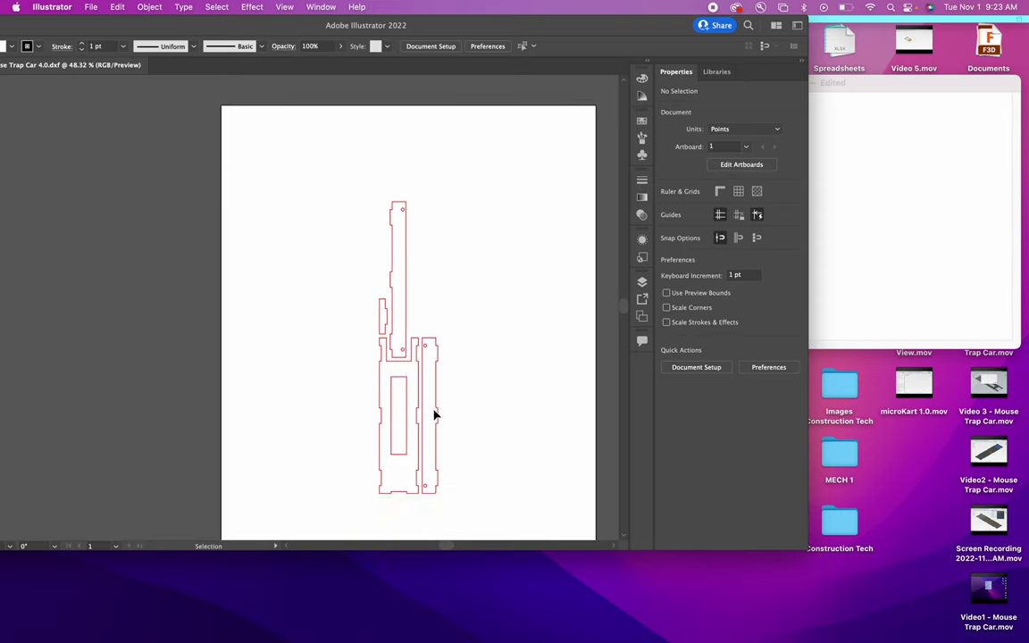